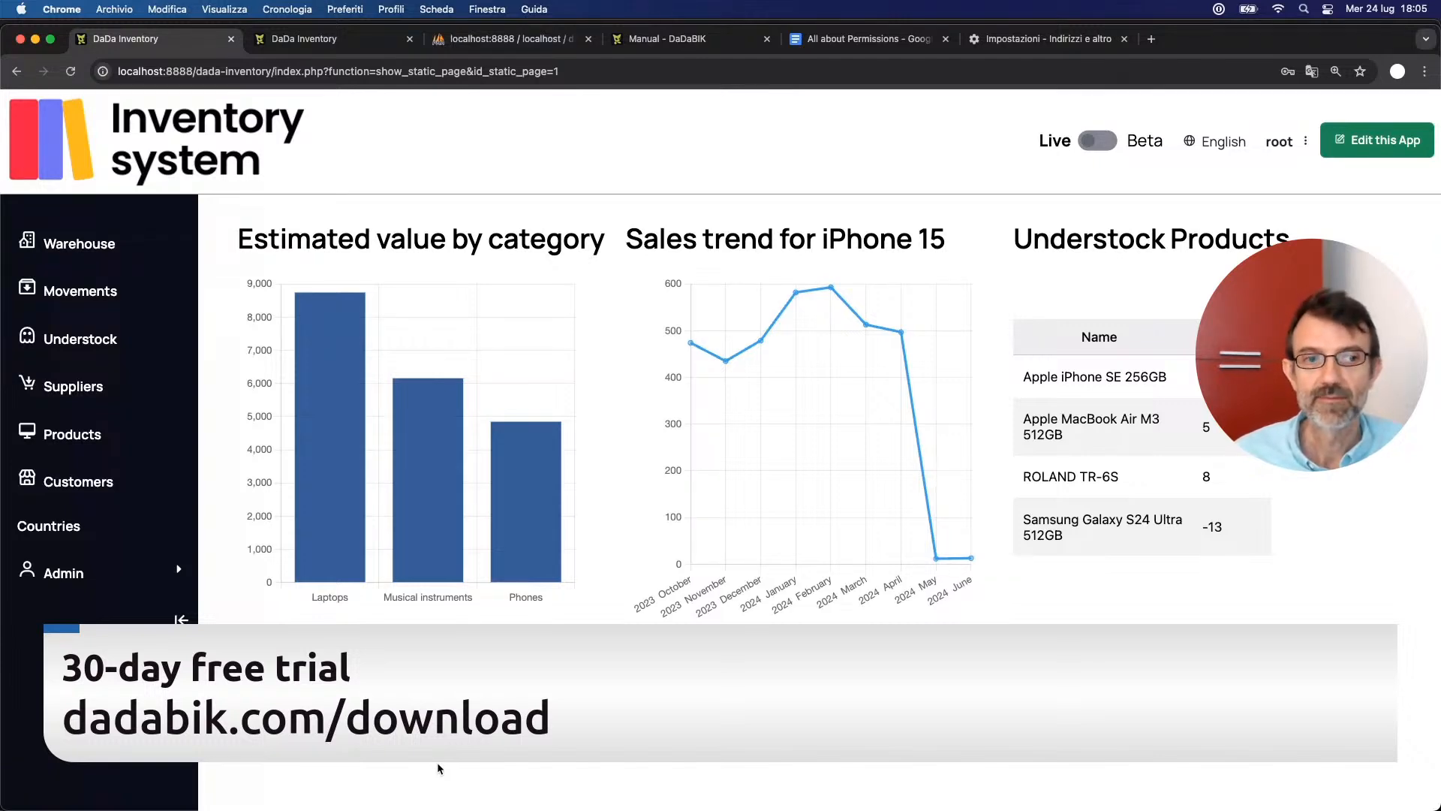
- Add a username_user field to the customers table in the data settings
{"action": "left_click", "coordinate": [83, 483]}
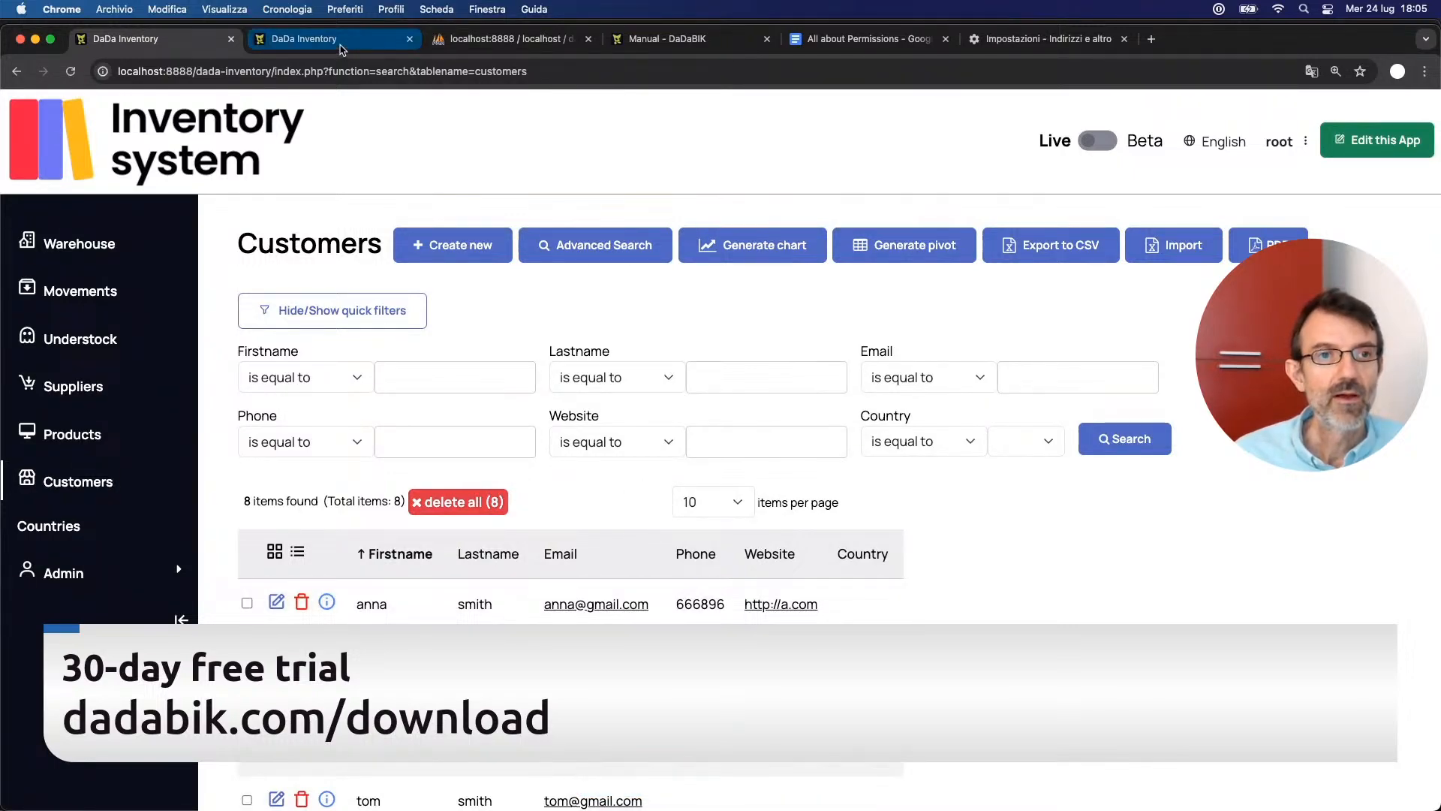
{"action": "left_click", "coordinate": [343, 49]}
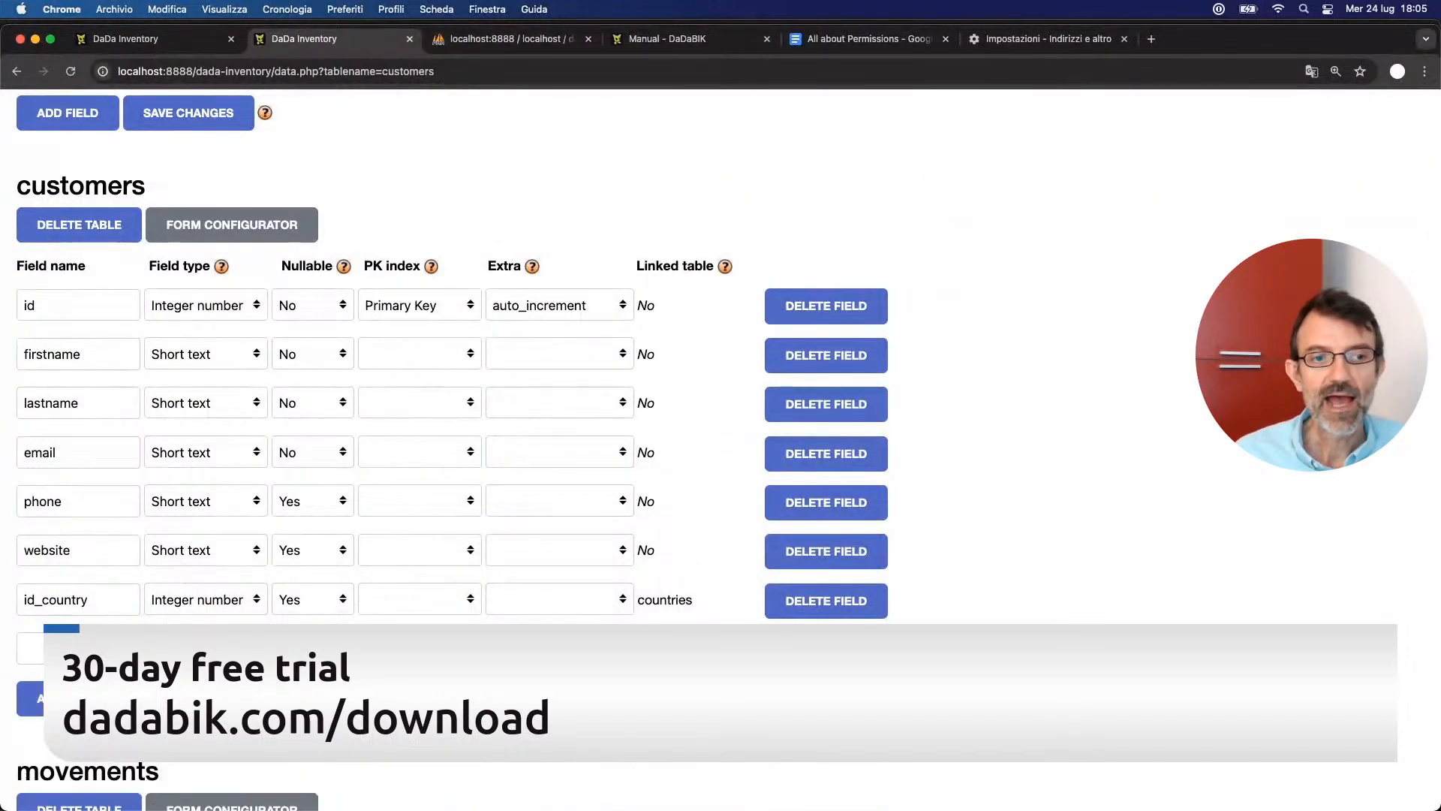
{"action": "left_click", "coordinate": [78, 648]}
{"action": "type", "text": "use"}
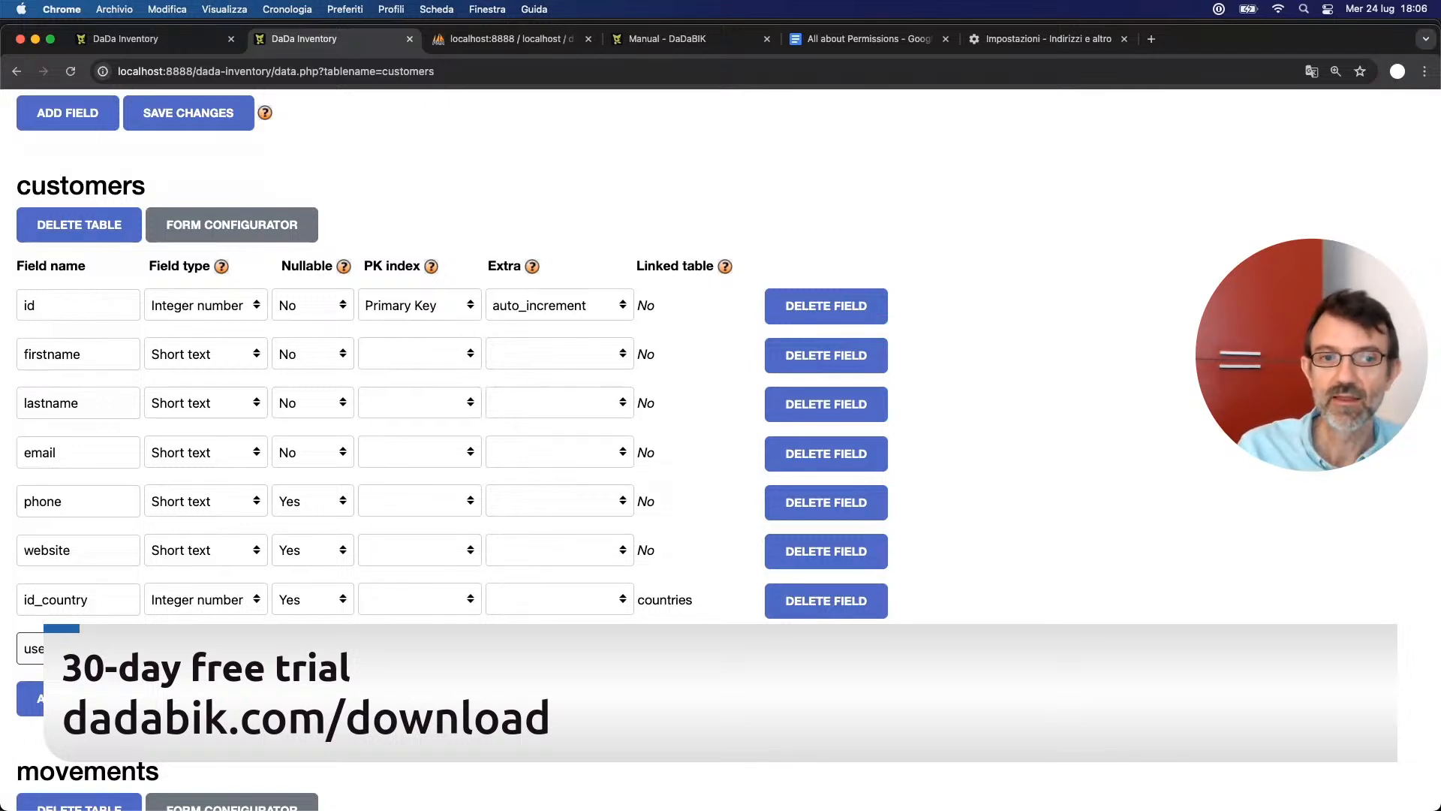
{"action": "left_click", "coordinate": [205, 648]}
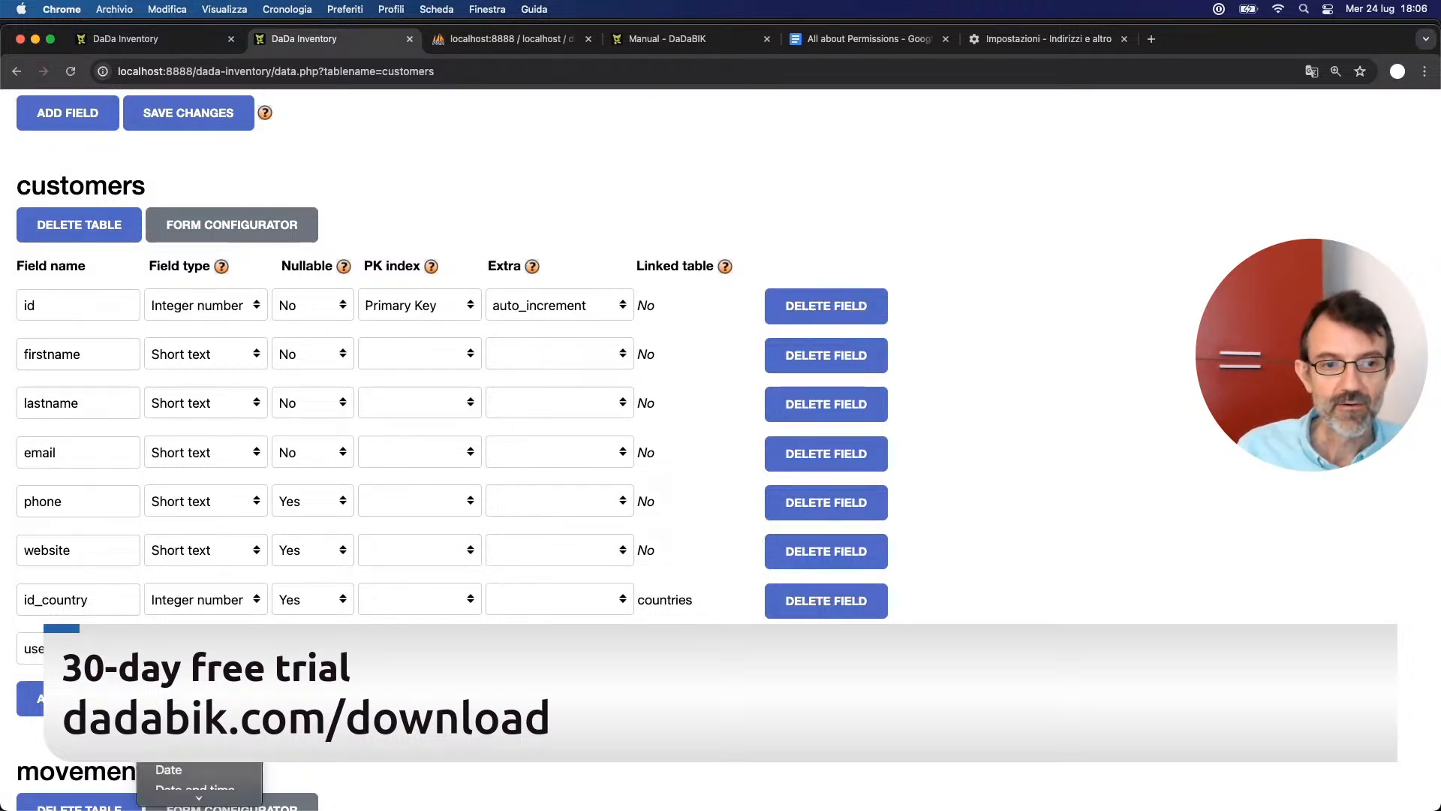
{"action": "key", "text": "Escape"}
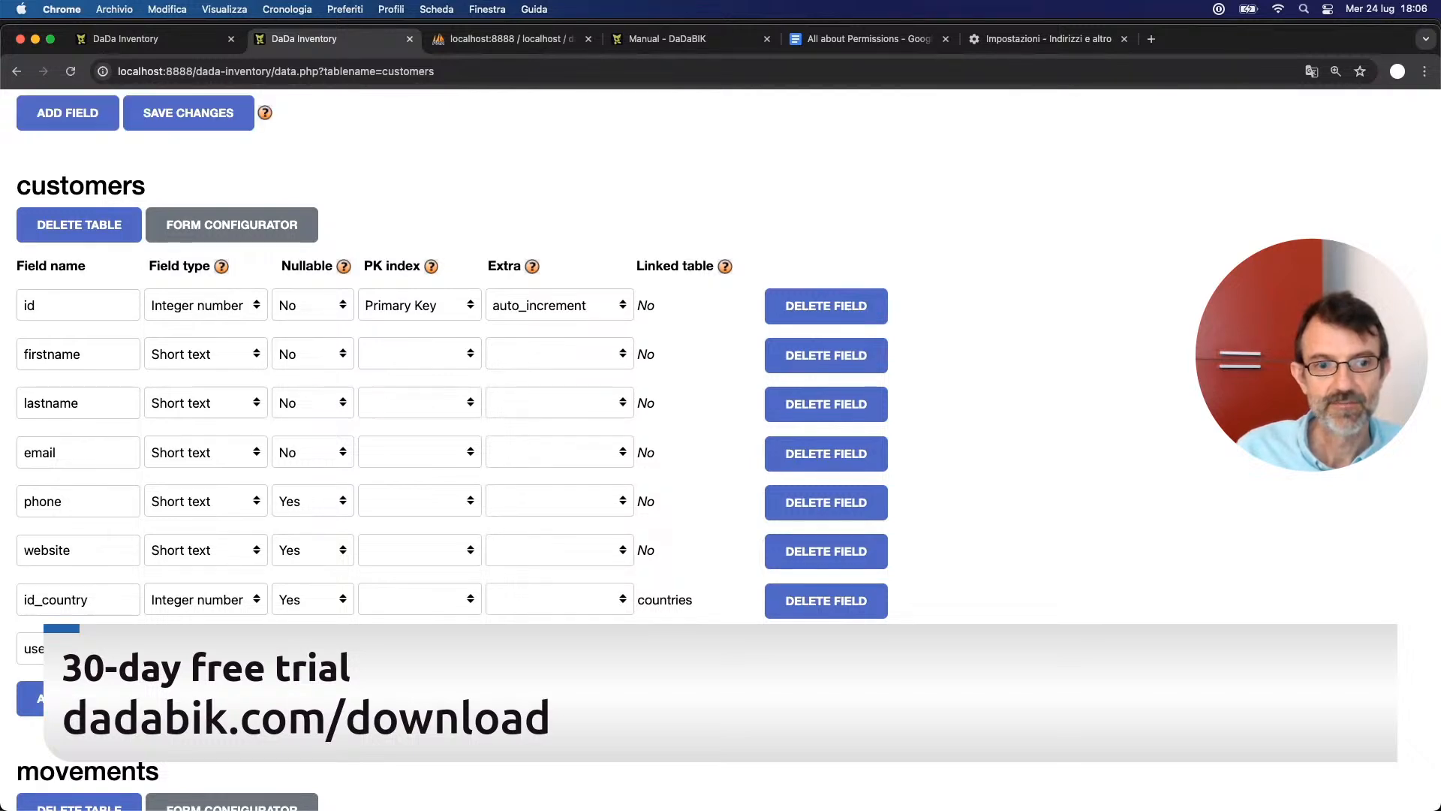
- In the customers form configurator, set the username_user field's type to ID_user and save the field's configuration
{"action": "left_click", "coordinate": [226, 224]}
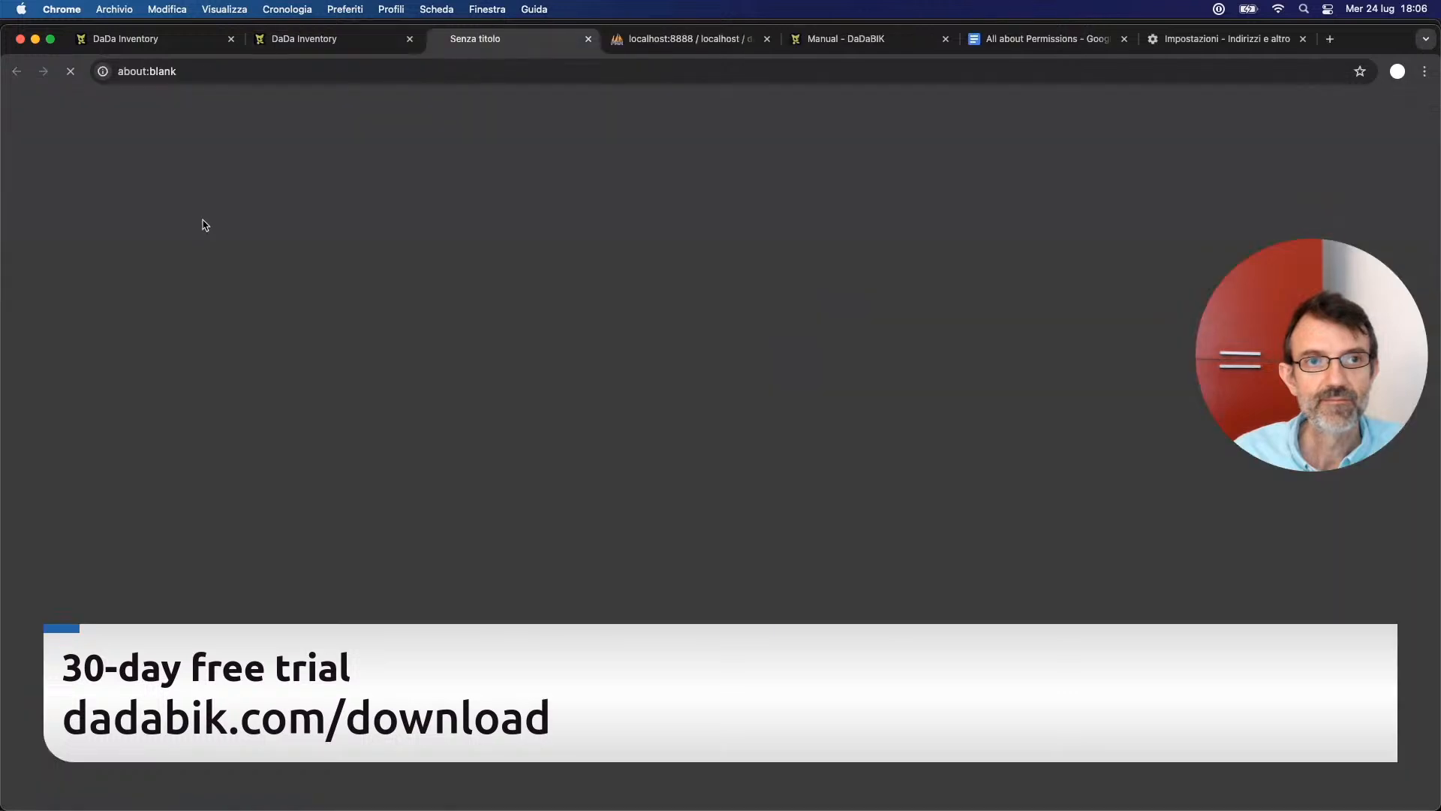
{"action": "left_click", "coordinate": [324, 46]}
{"action": "key", "text": "super+w"}
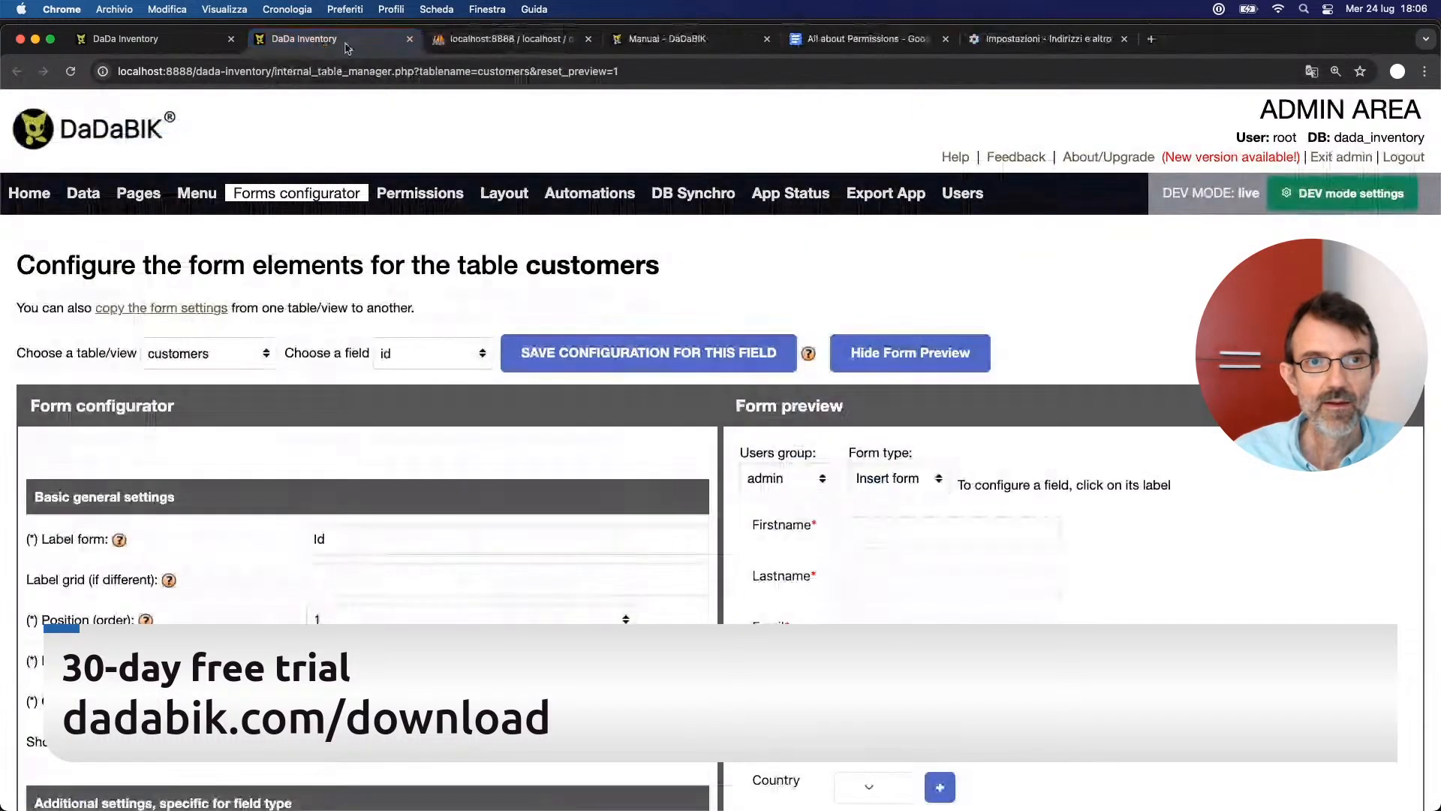
{"action": "left_click", "coordinate": [412, 355]}
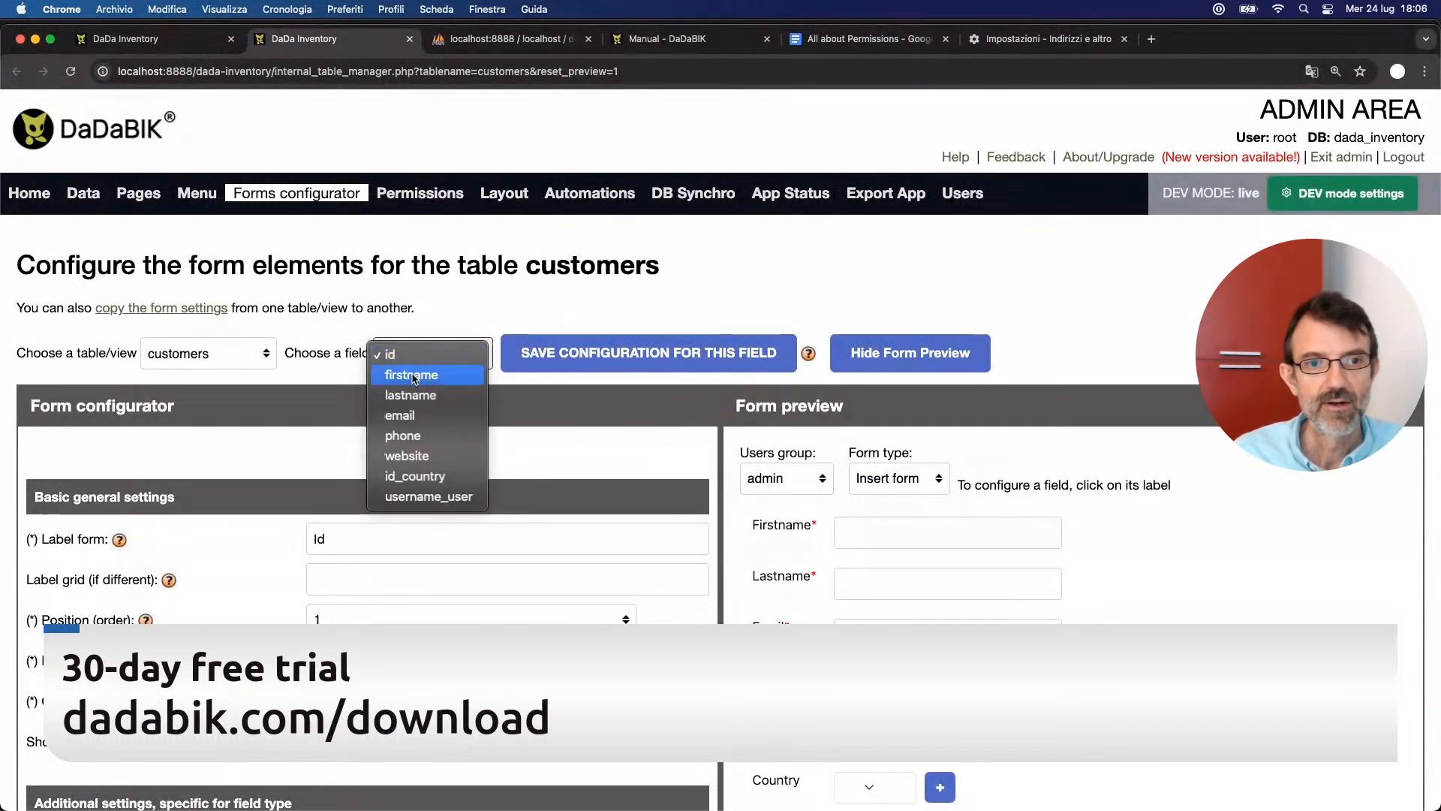
{"action": "left_click", "coordinate": [428, 496]}
{"action": "scroll", "coordinate": [442, 490], "scroll_direction": "down", "scroll_amount": 5}
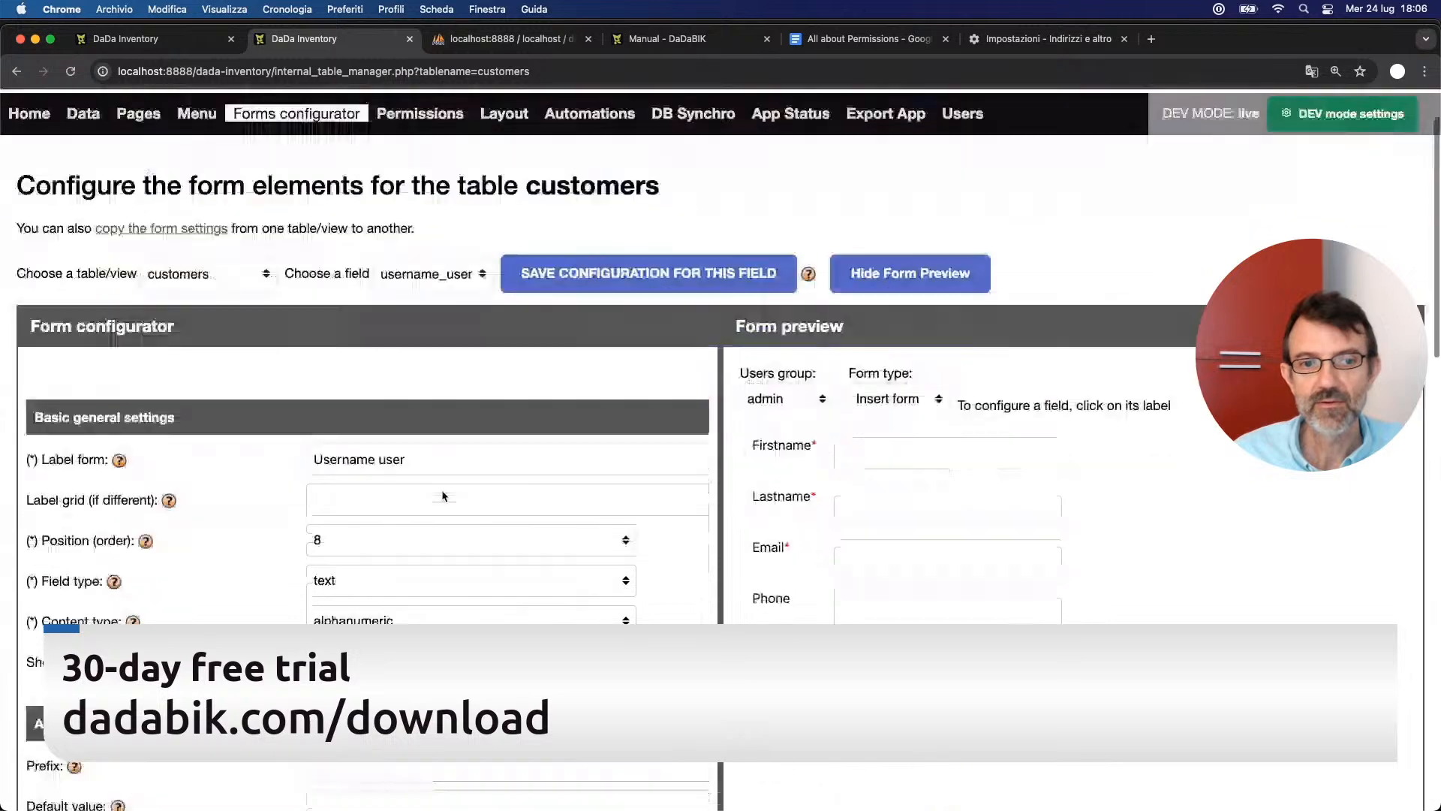
{"action": "left_click", "coordinate": [376, 486]}
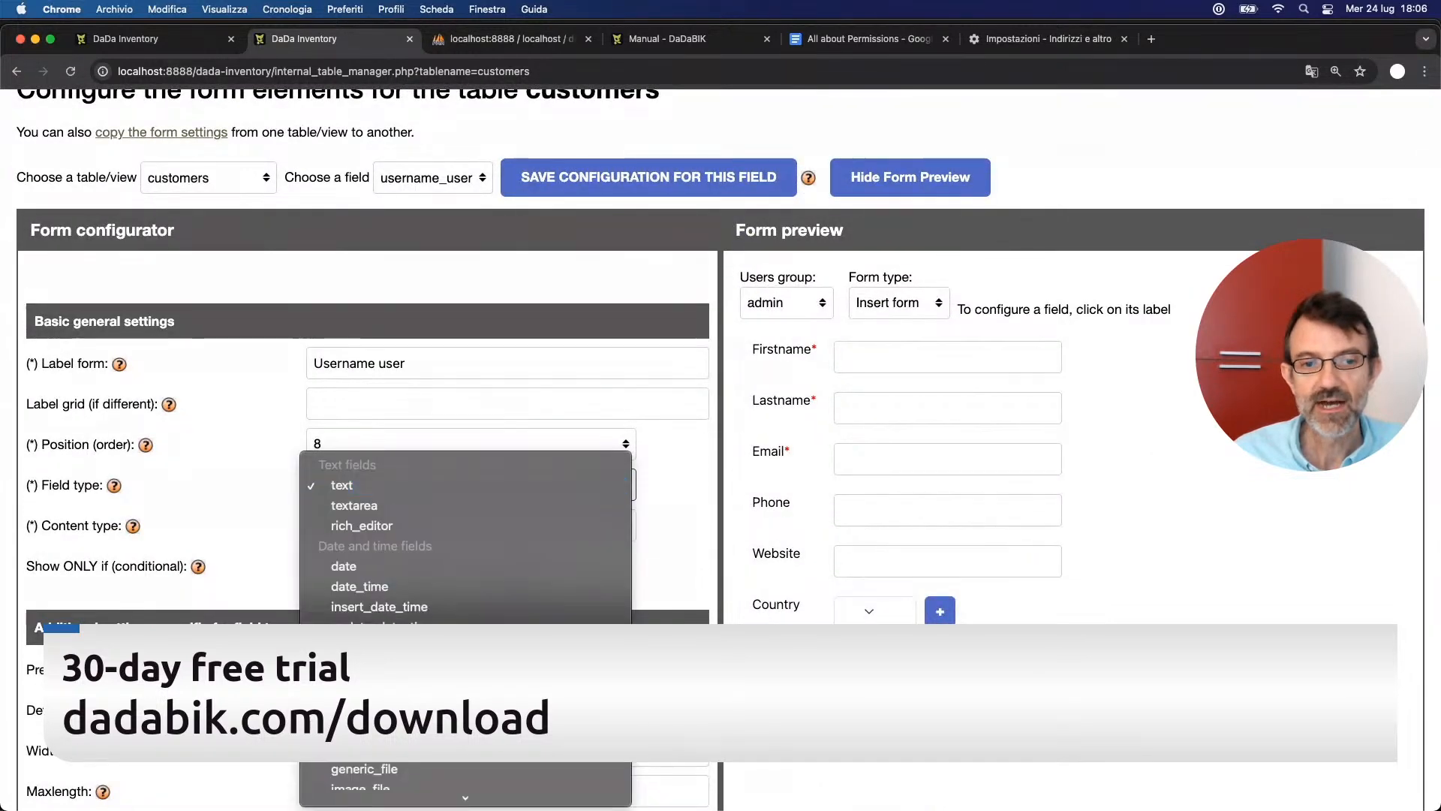
{"action": "left_click", "coordinate": [390, 772]}
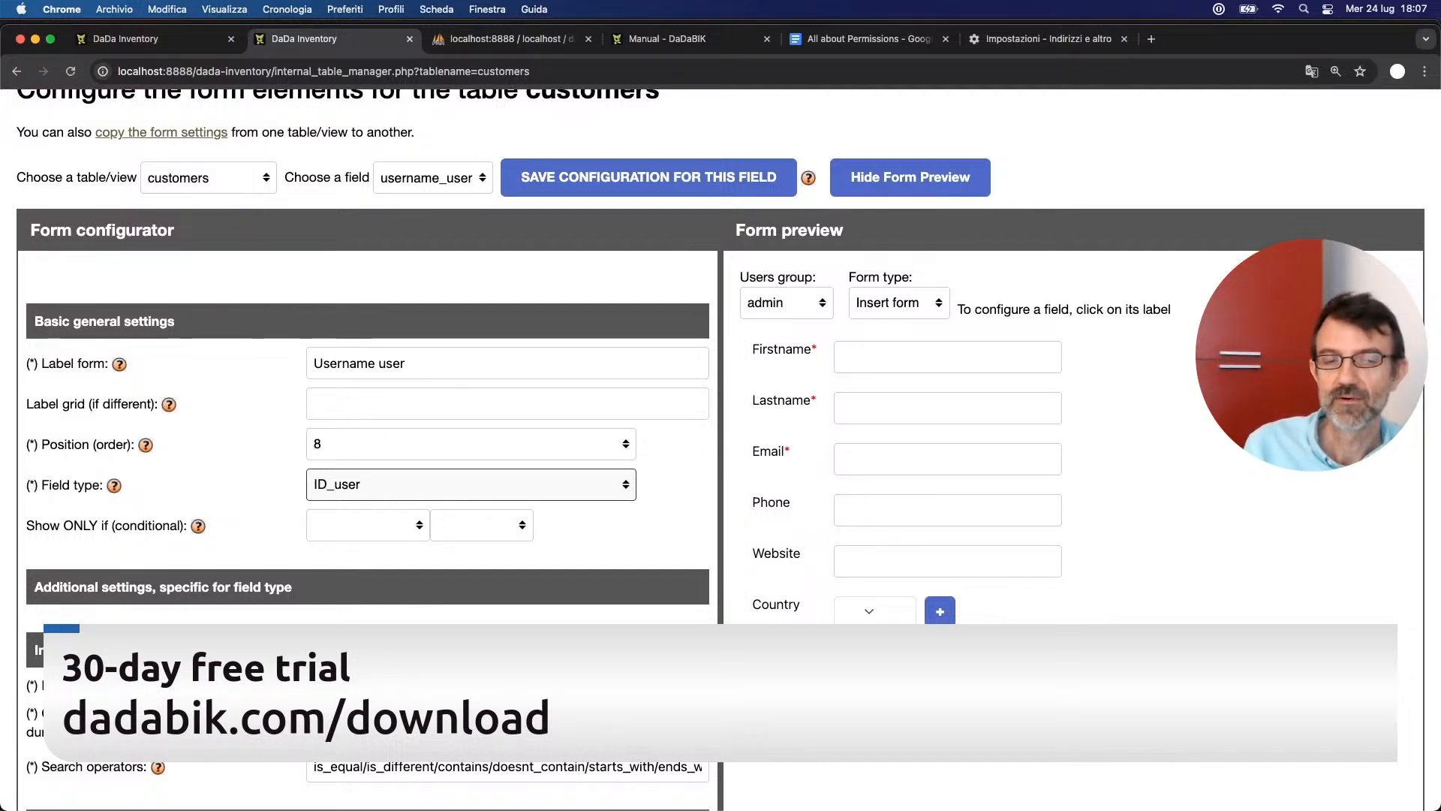
{"action": "left_click", "coordinate": [574, 186]}
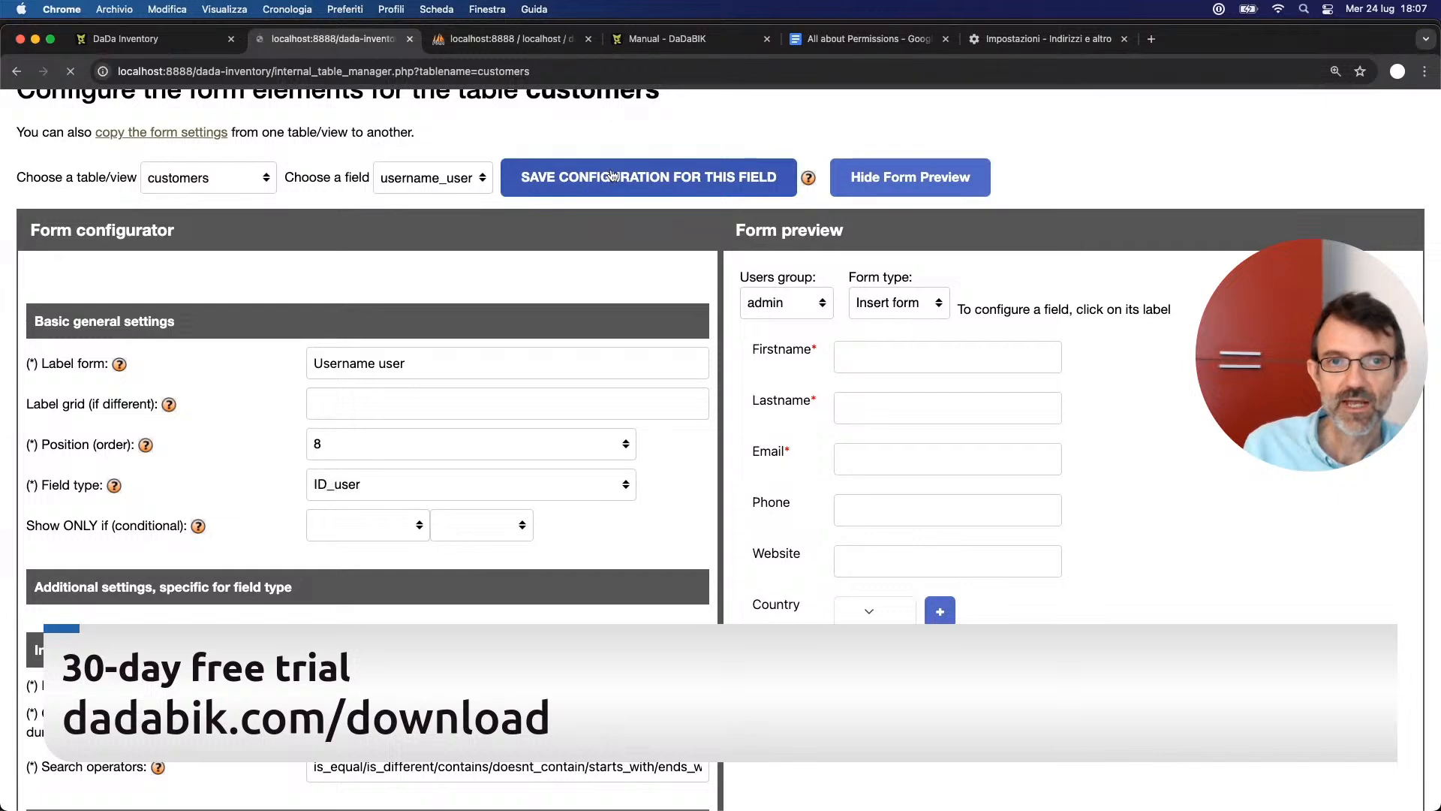
{"action": "scroll", "coordinate": [481, 565], "scroll_direction": "down", "scroll_amount": 2}
{"action": "scroll", "coordinate": [481, 565], "scroll_direction": "down", "scroll_amount": 5}
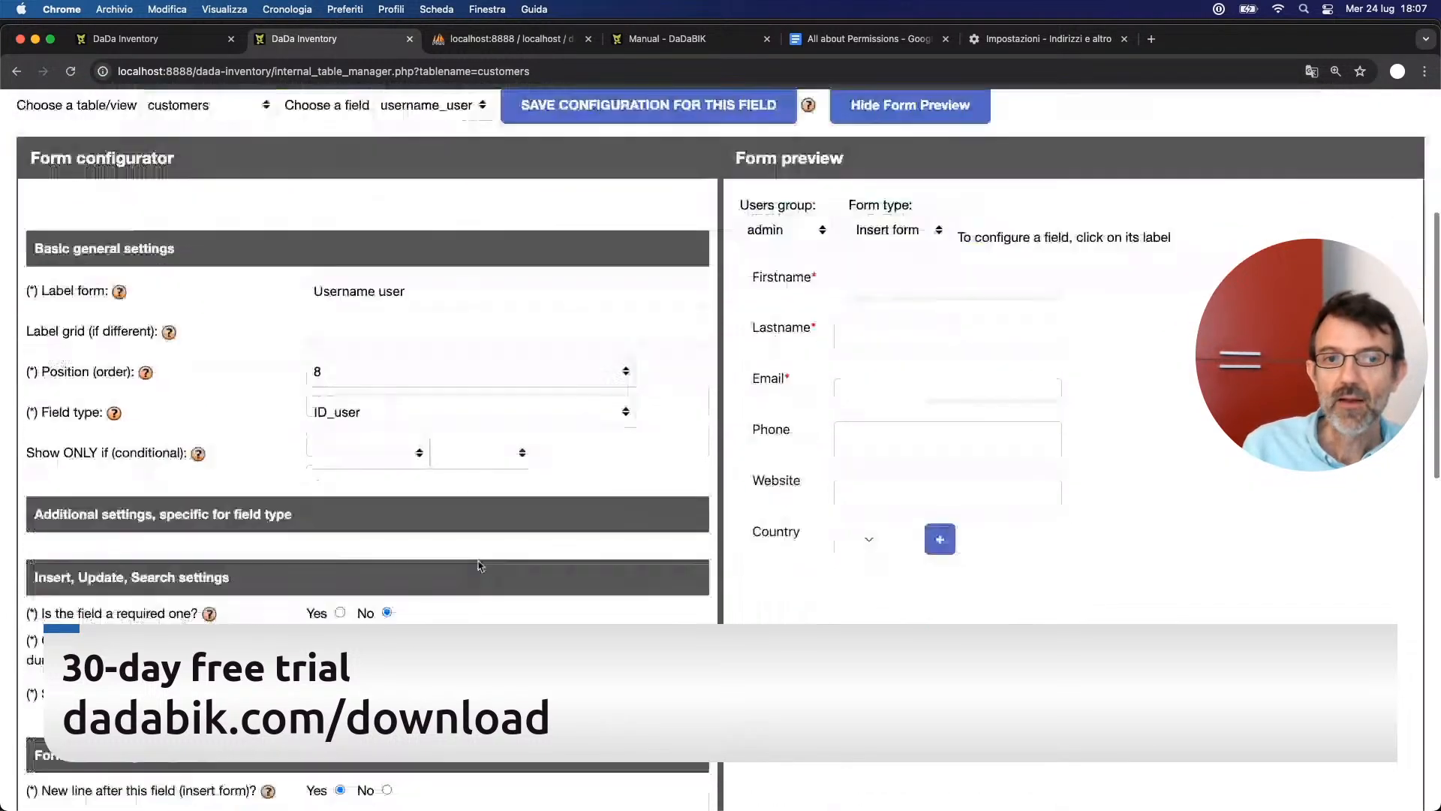
- Open the customers table permissions for the admin group and go to the username_user field
{"action": "scroll", "coordinate": [481, 565], "scroll_direction": "up", "scroll_amount": 3}
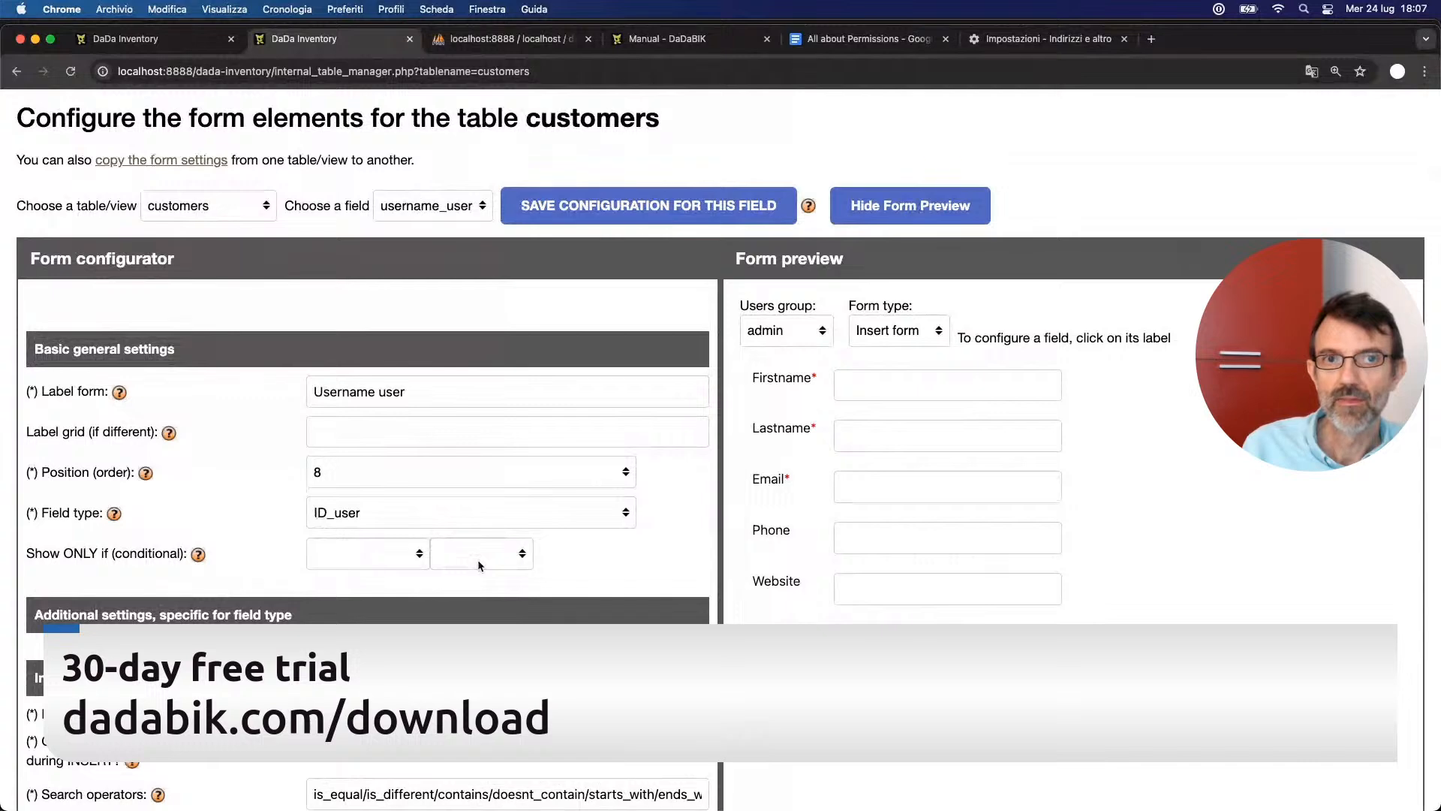
{"action": "scroll", "coordinate": [479, 565], "scroll_direction": "up", "scroll_amount": 1}
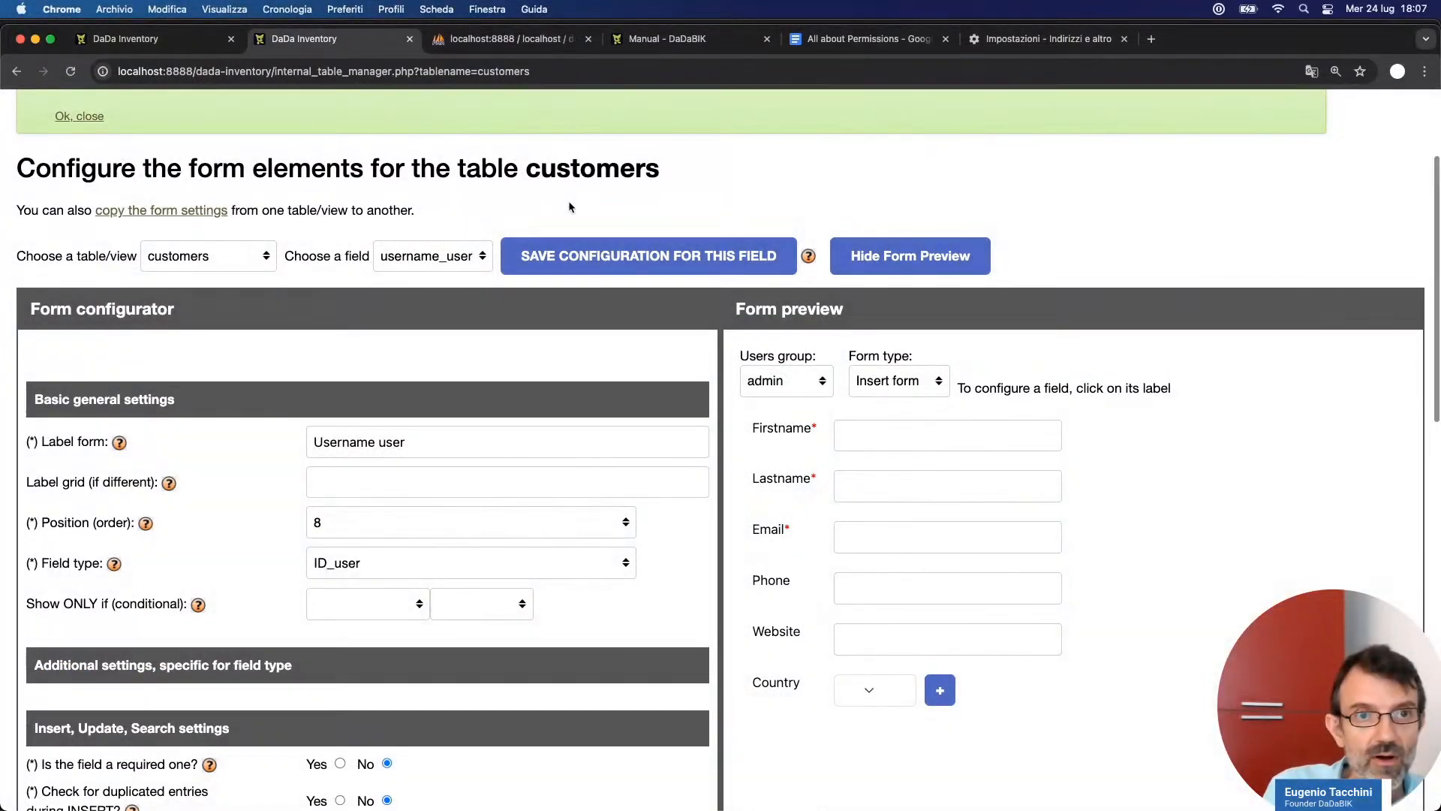
{"action": "scroll", "coordinate": [569, 200], "scroll_direction": "up", "scroll_amount": 5}
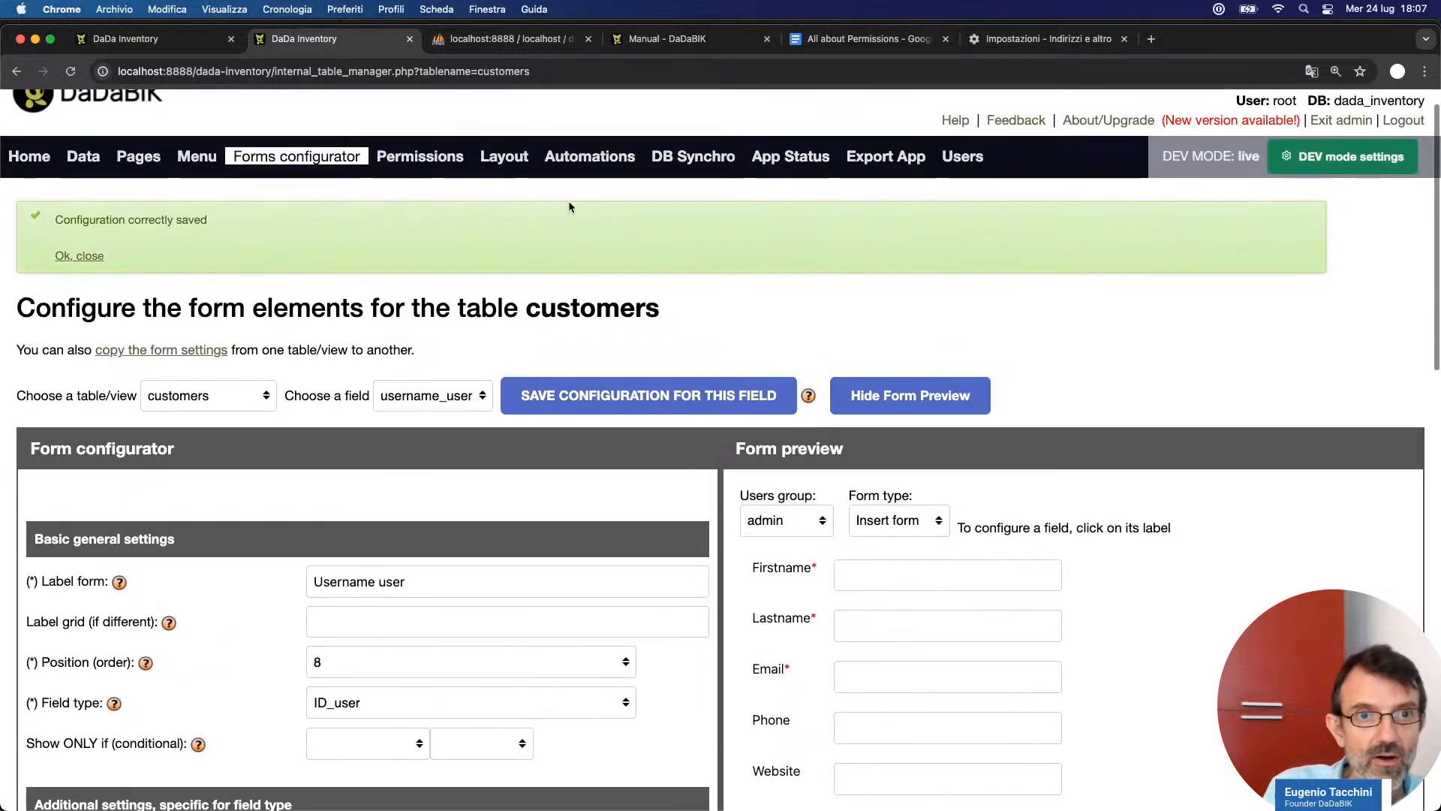
{"action": "left_click", "coordinate": [413, 194]}
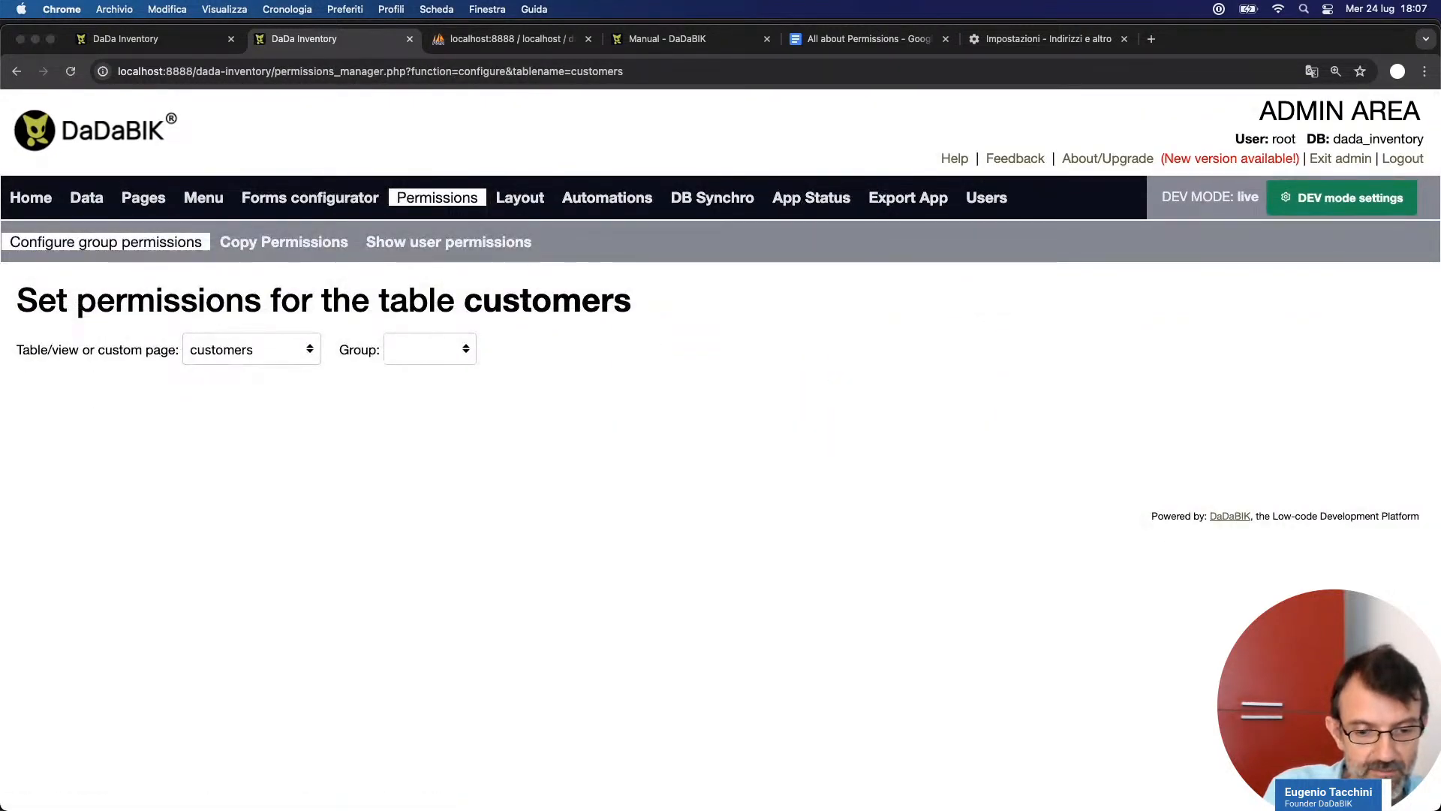
{"action": "left_click", "coordinate": [511, 430]}
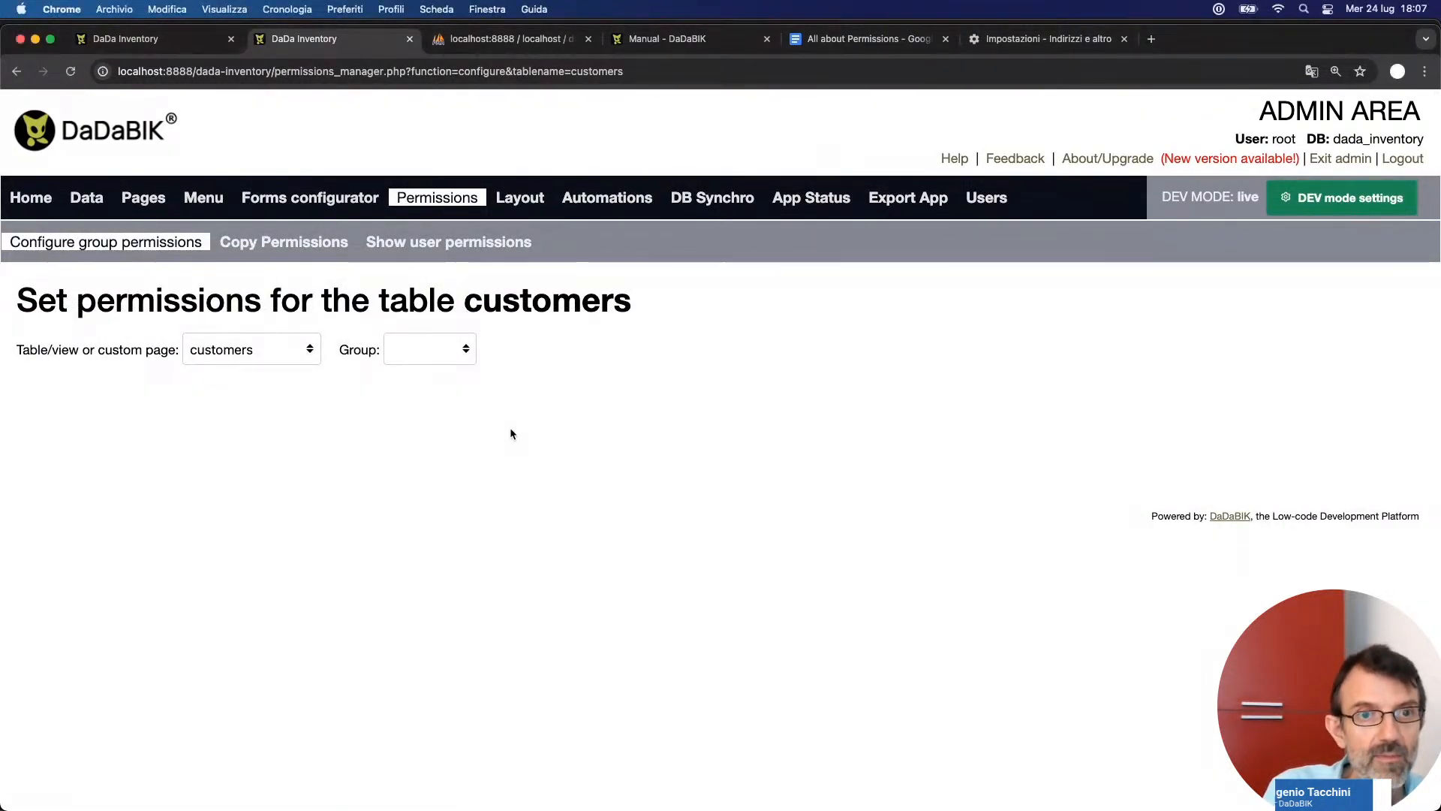
{"action": "left_click", "coordinate": [418, 353]}
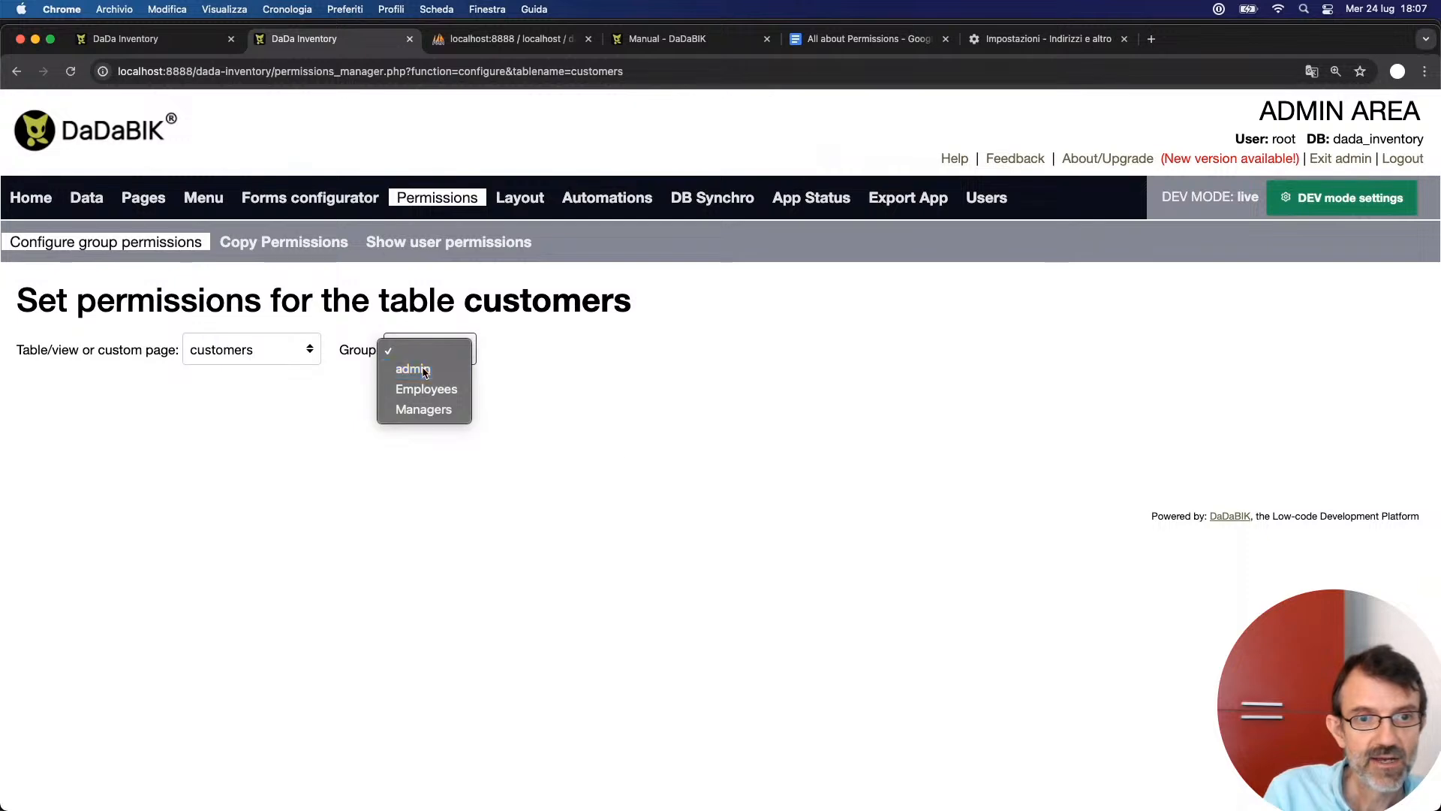
{"action": "left_click", "coordinate": [417, 367]}
{"action": "scroll", "coordinate": [616, 451], "scroll_direction": "down", "scroll_amount": 15}
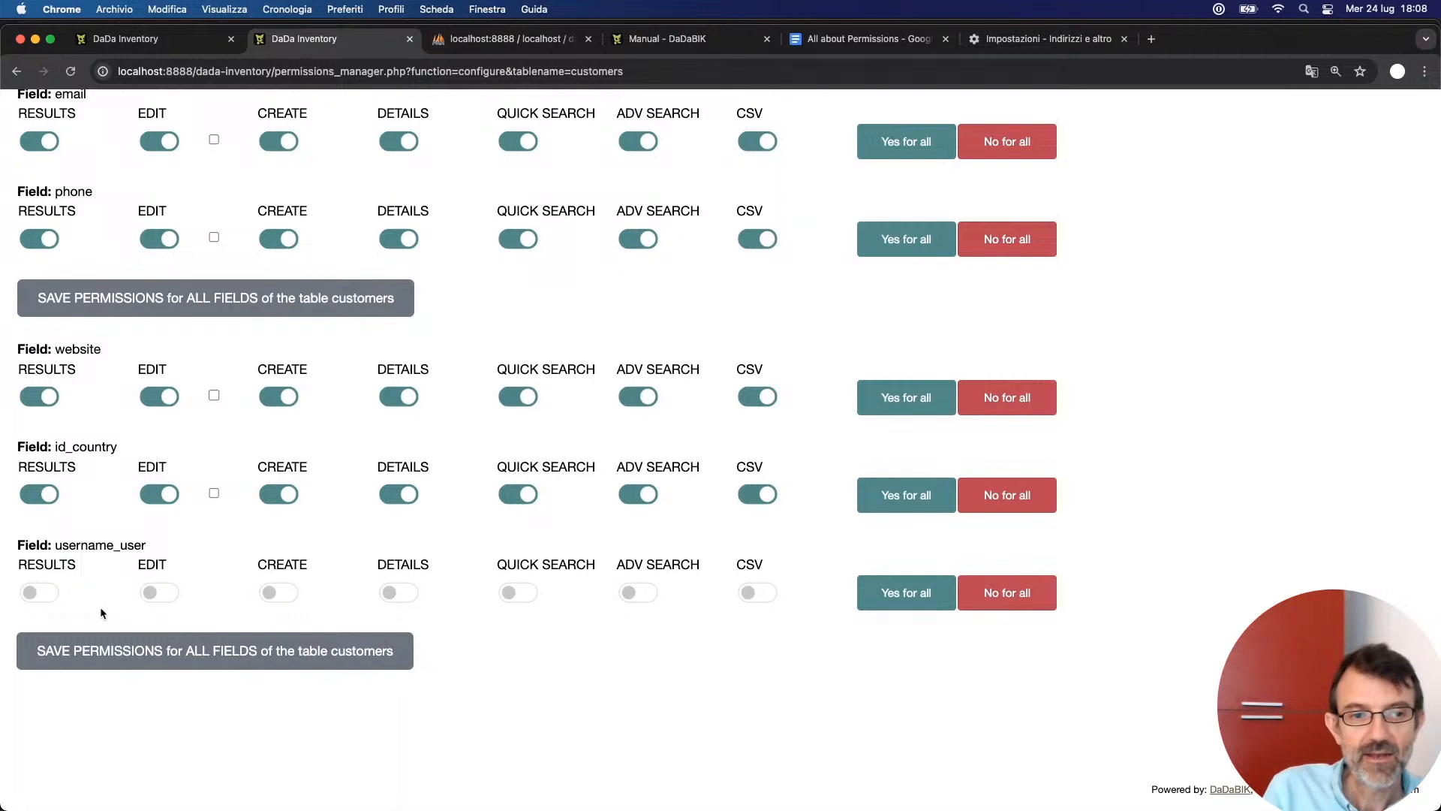
- Enable results, edit with its adjacent checkbox, details, advanced search and CSV for username_user, and save all field permissions
{"action": "left_click", "coordinate": [52, 593]}
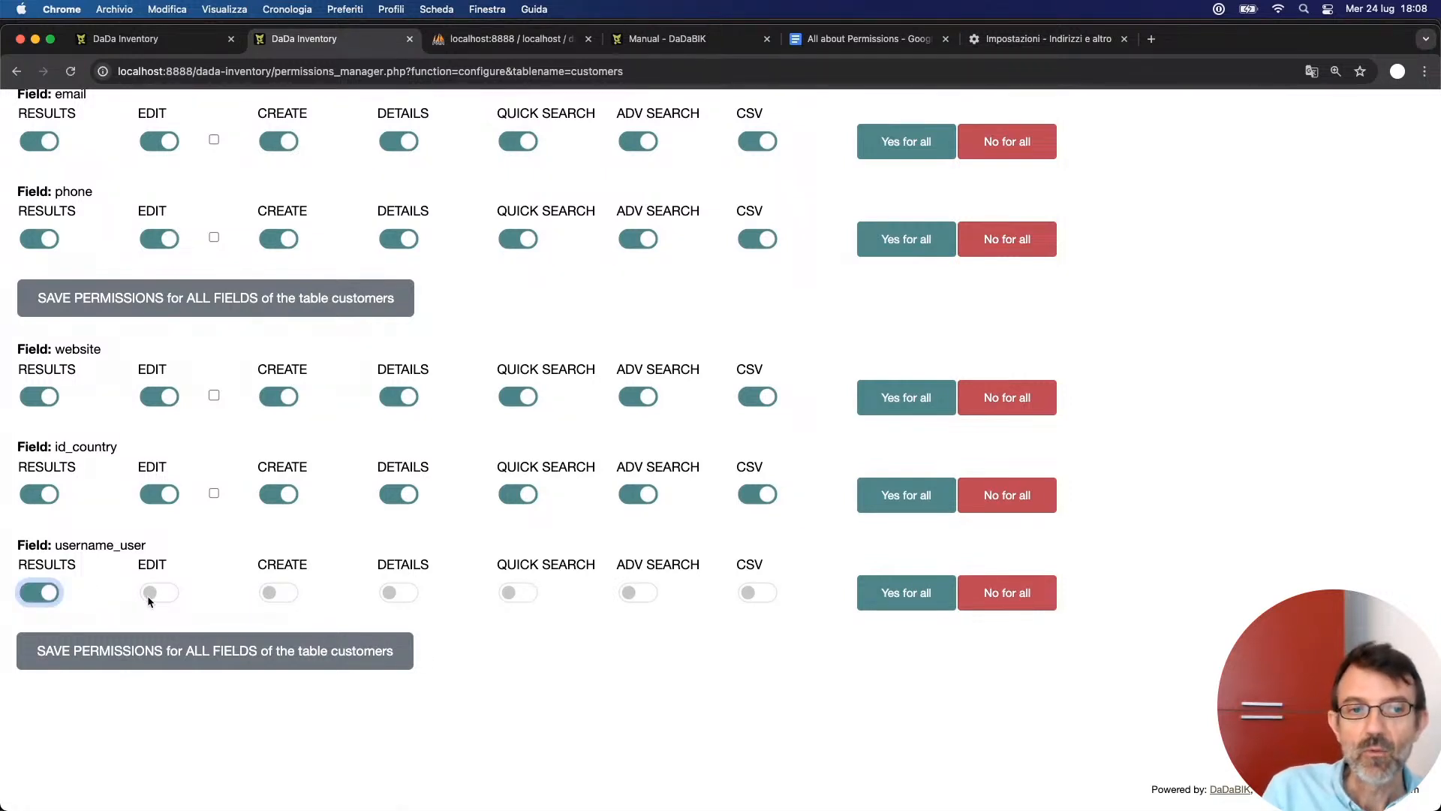
{"action": "left_click", "coordinate": [159, 590]}
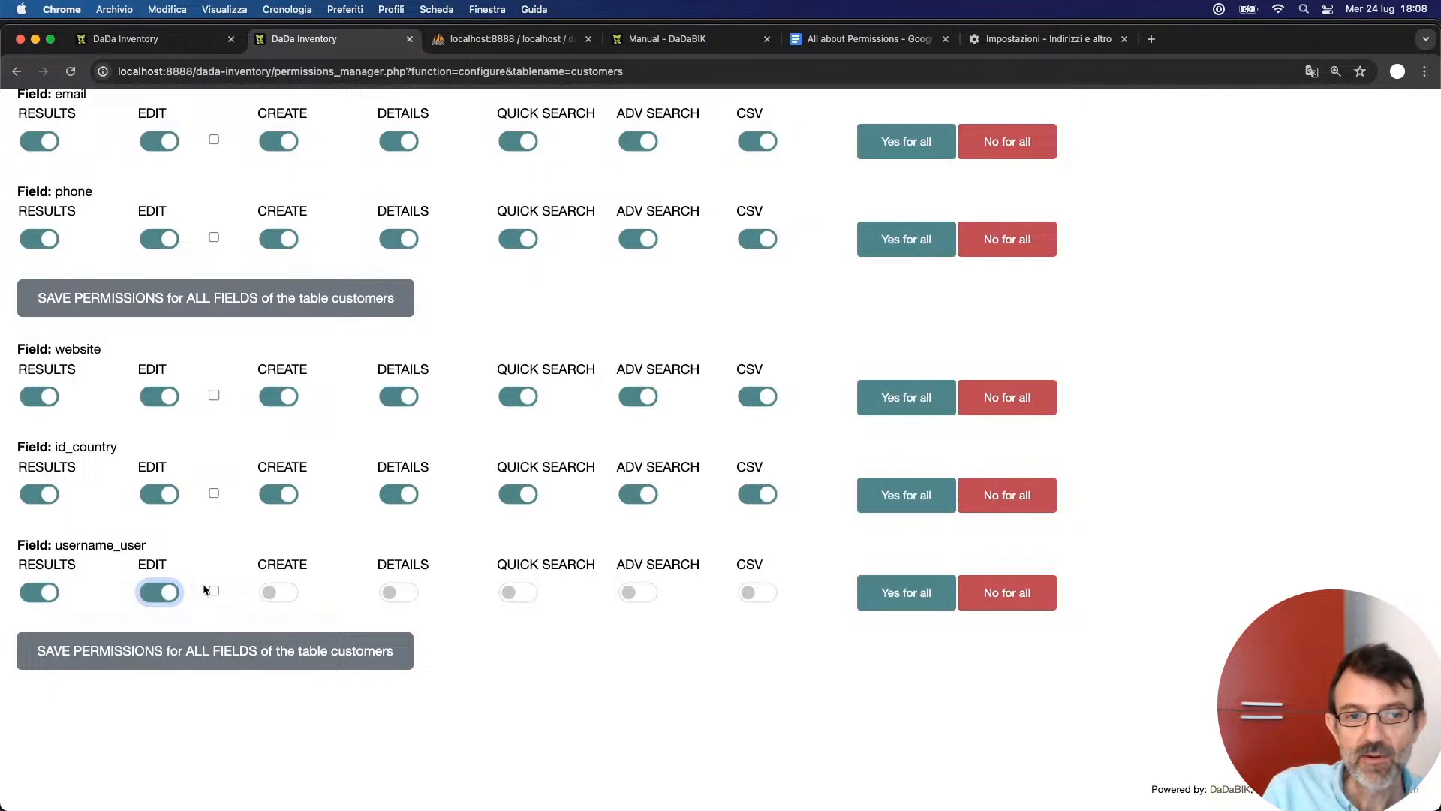
{"action": "left_click", "coordinate": [214, 592]}
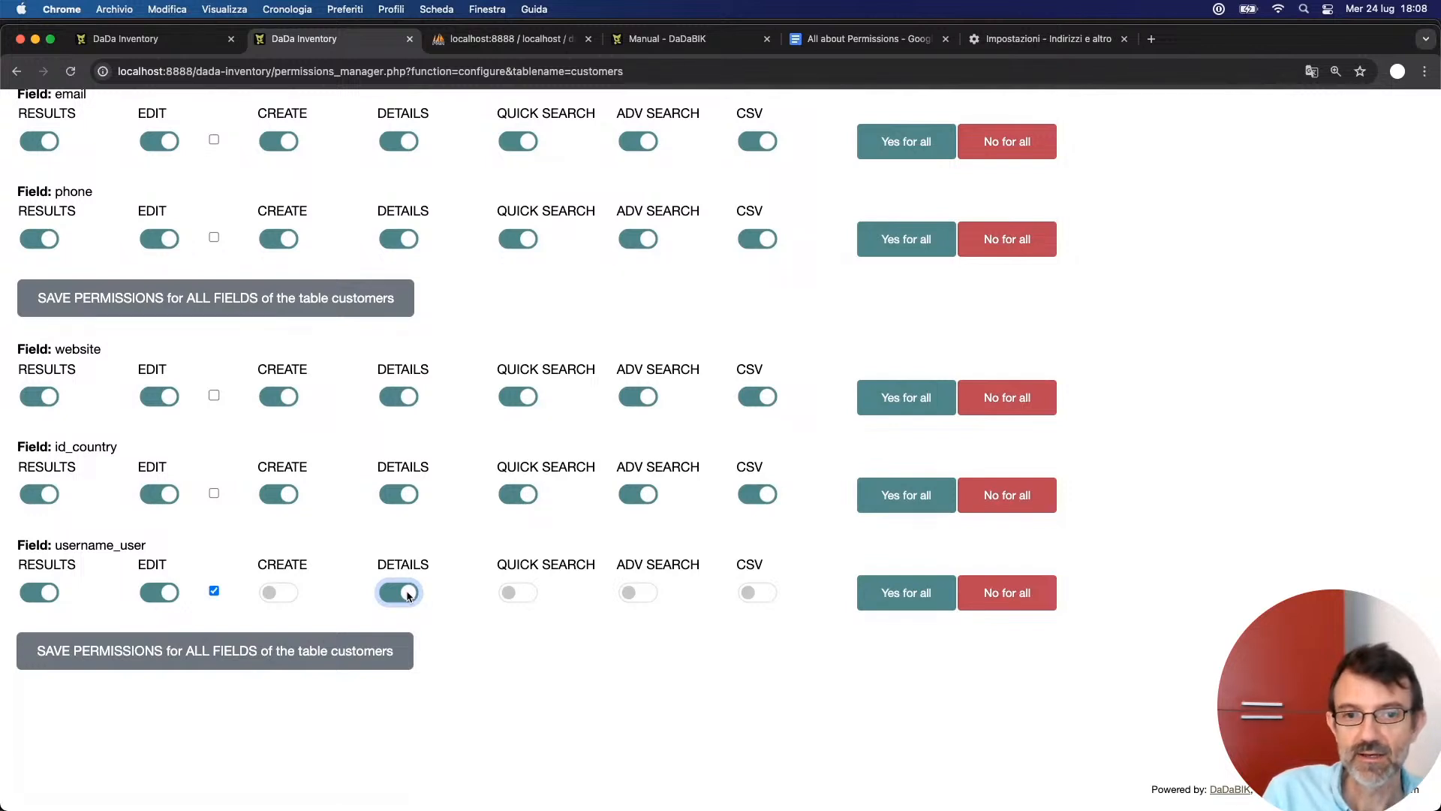
{"action": "left_click", "coordinate": [647, 594]}
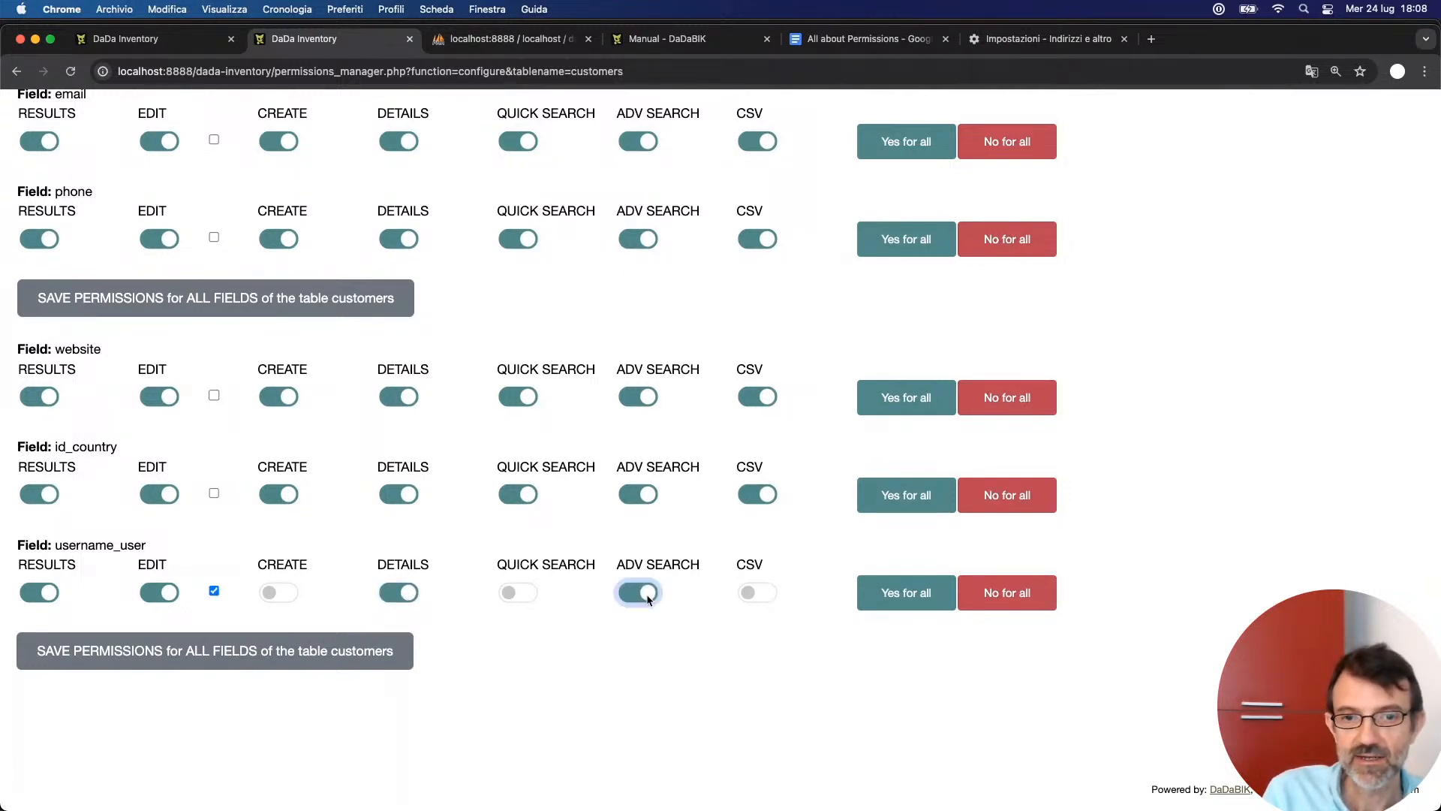
{"action": "left_click", "coordinate": [768, 593]}
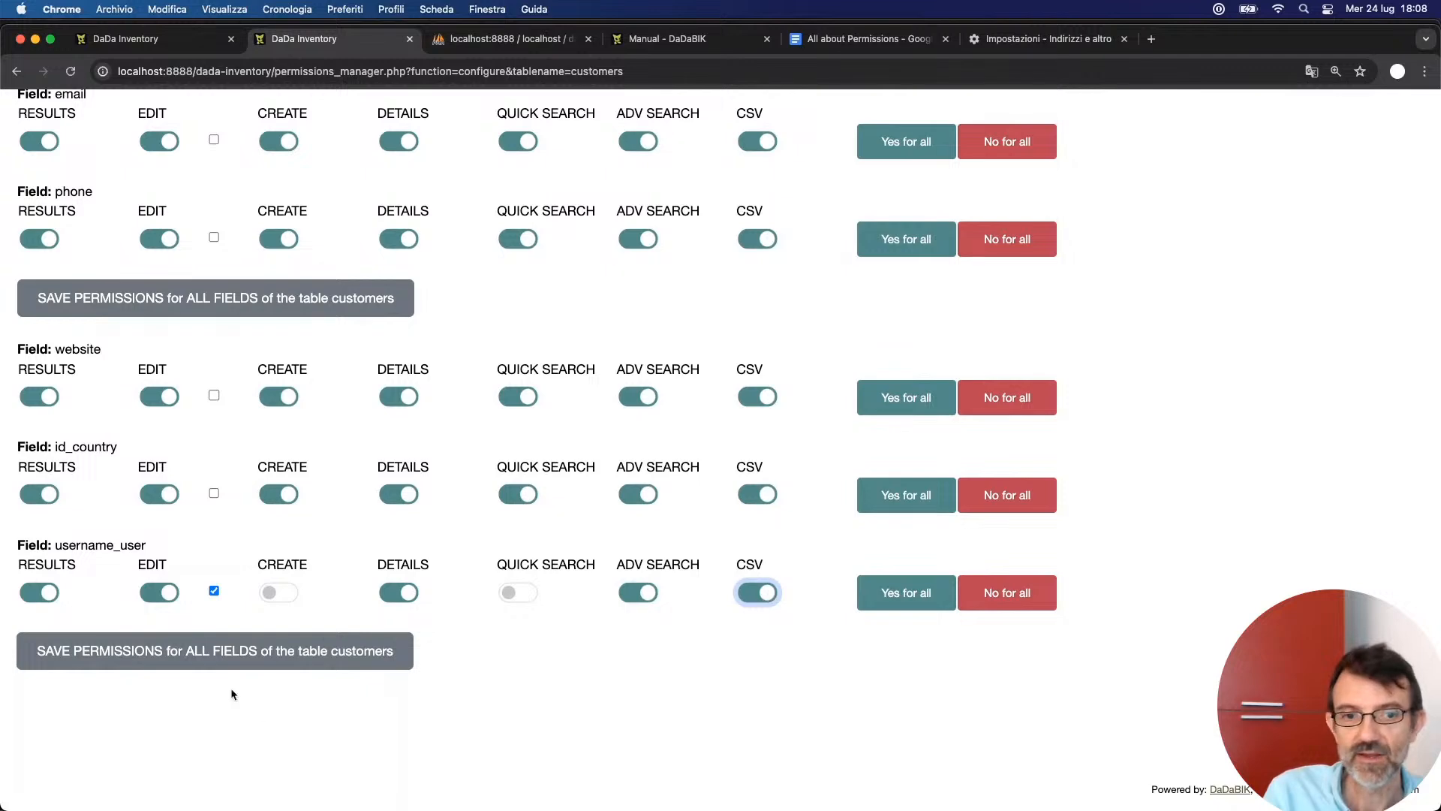
{"action": "left_click", "coordinate": [231, 651]}
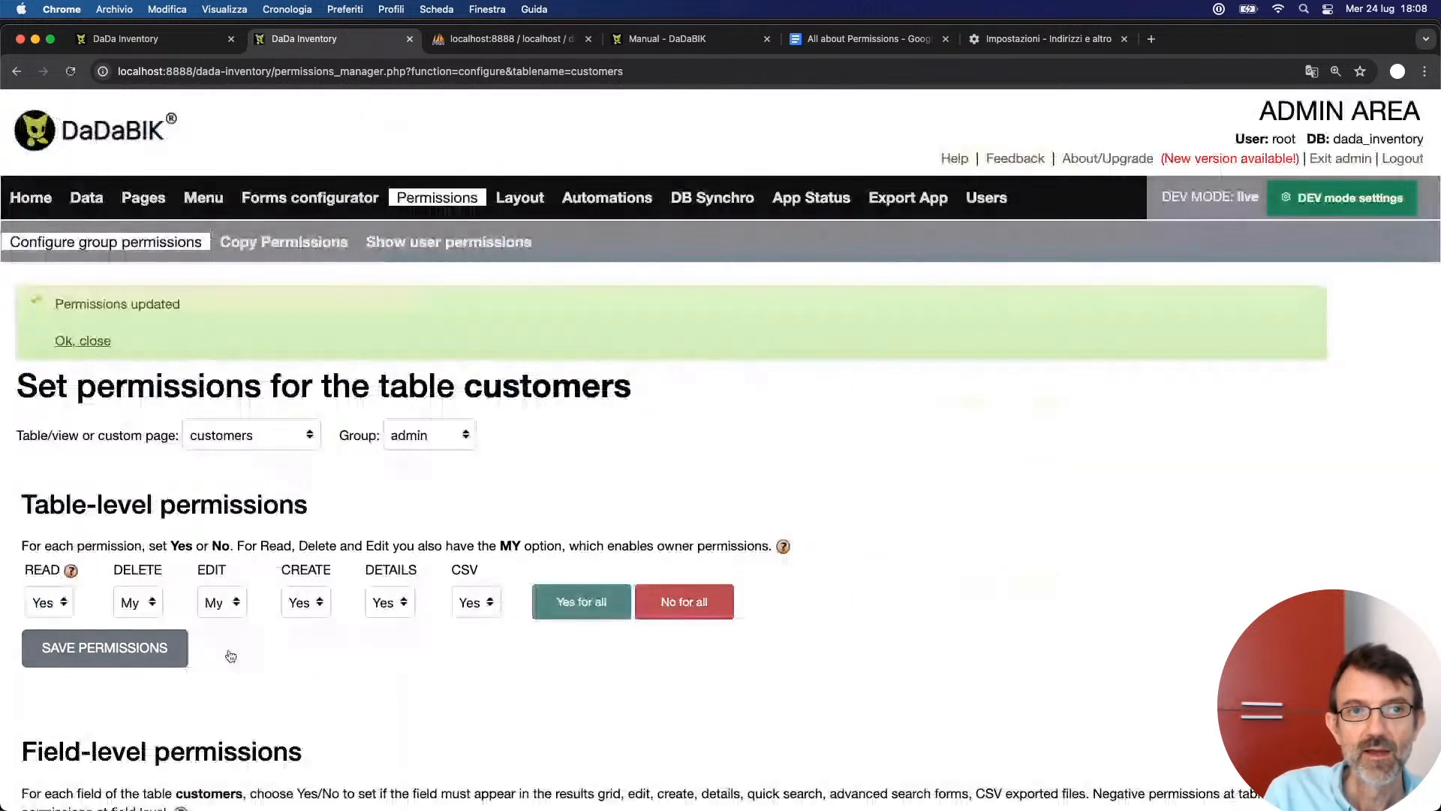
- Start a new customer record in the live app and enter the first name, last name and e-mail address
{"action": "left_click", "coordinate": [195, 49]}
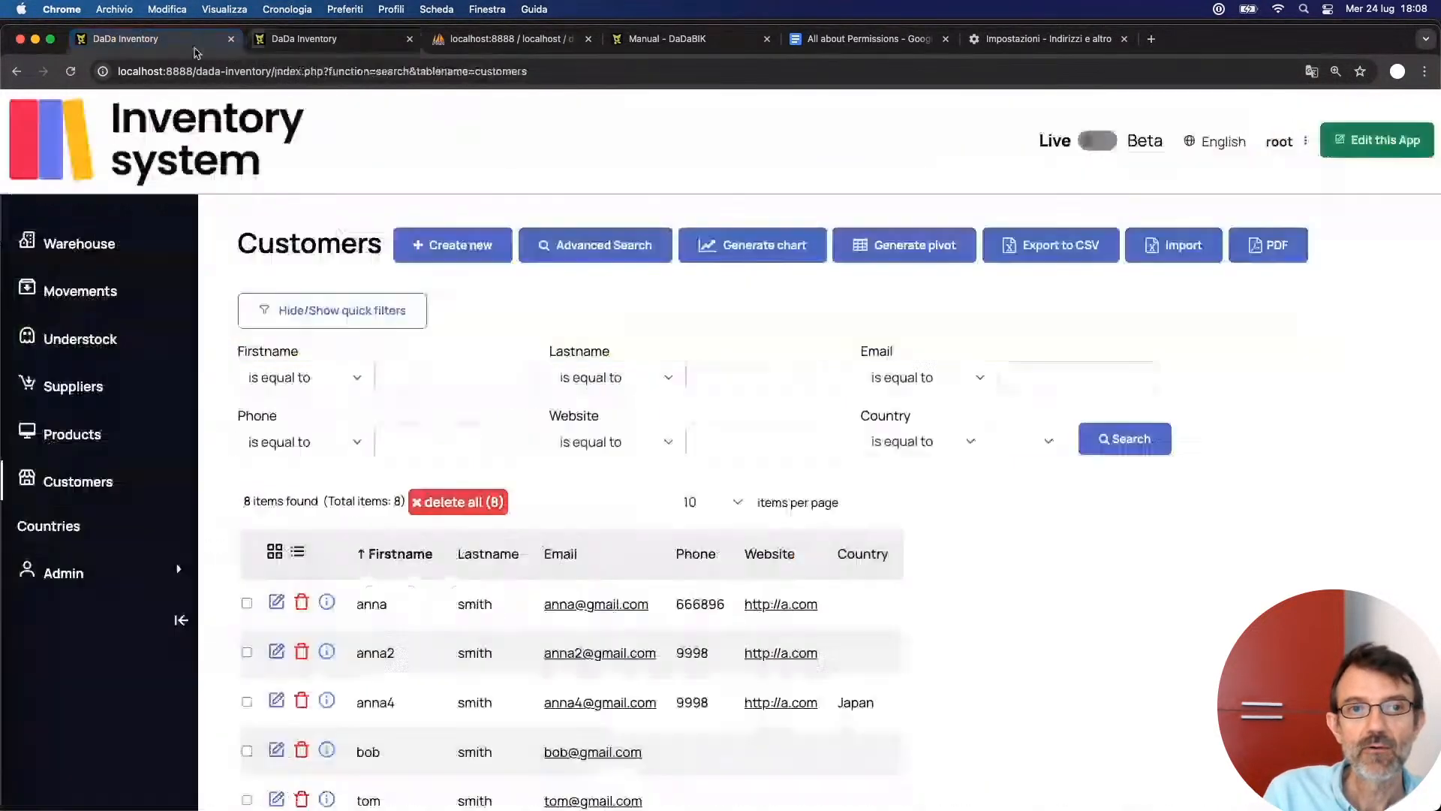
{"action": "left_click", "coordinate": [458, 244]}
{"action": "left_click", "coordinate": [406, 347]}
{"action": "type", "text": "bob"}
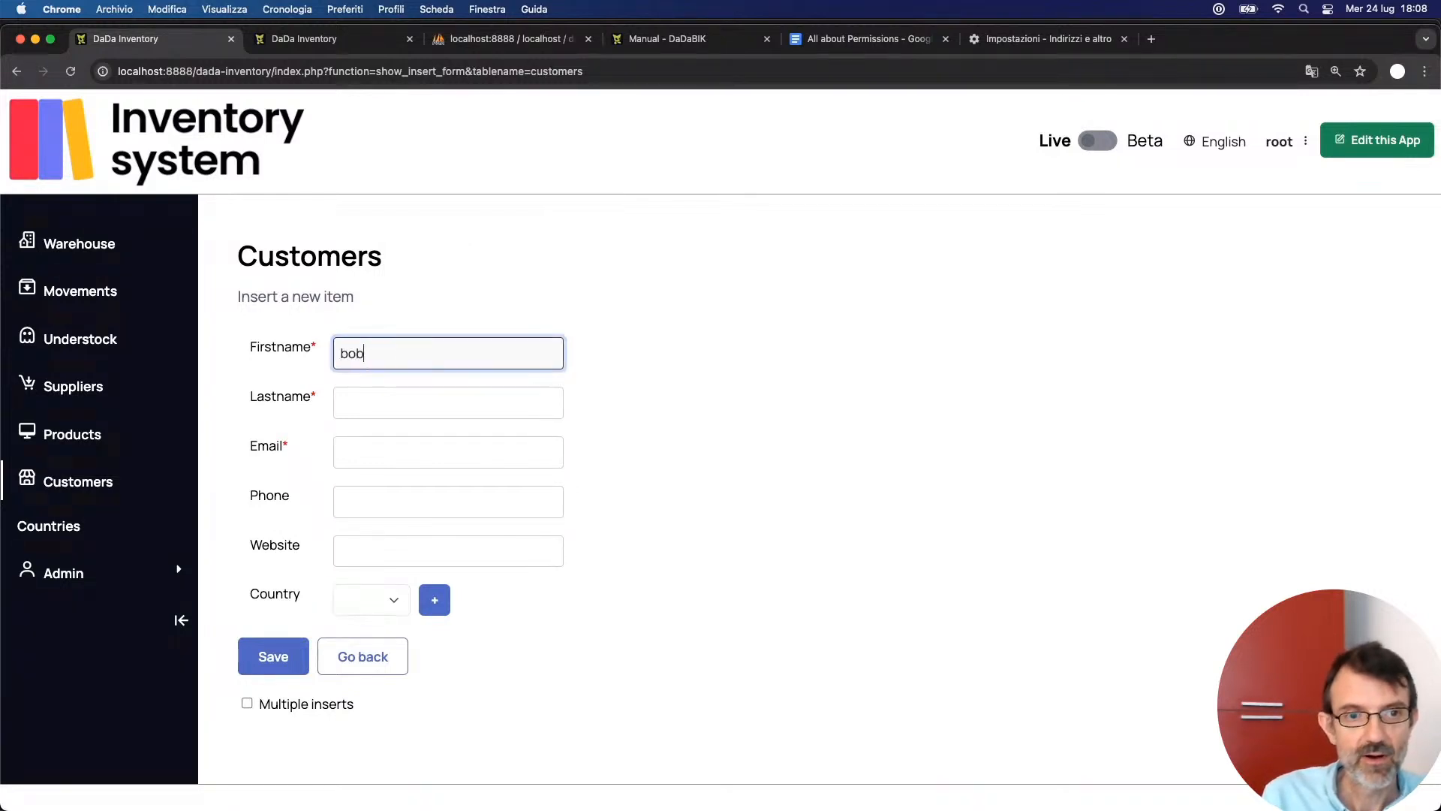
{"action": "key", "text": "Tab"}
{"action": "type", "text": "bob"}
{"action": "key", "text": "Tab"}
{"action": "type", "text": "bob"}
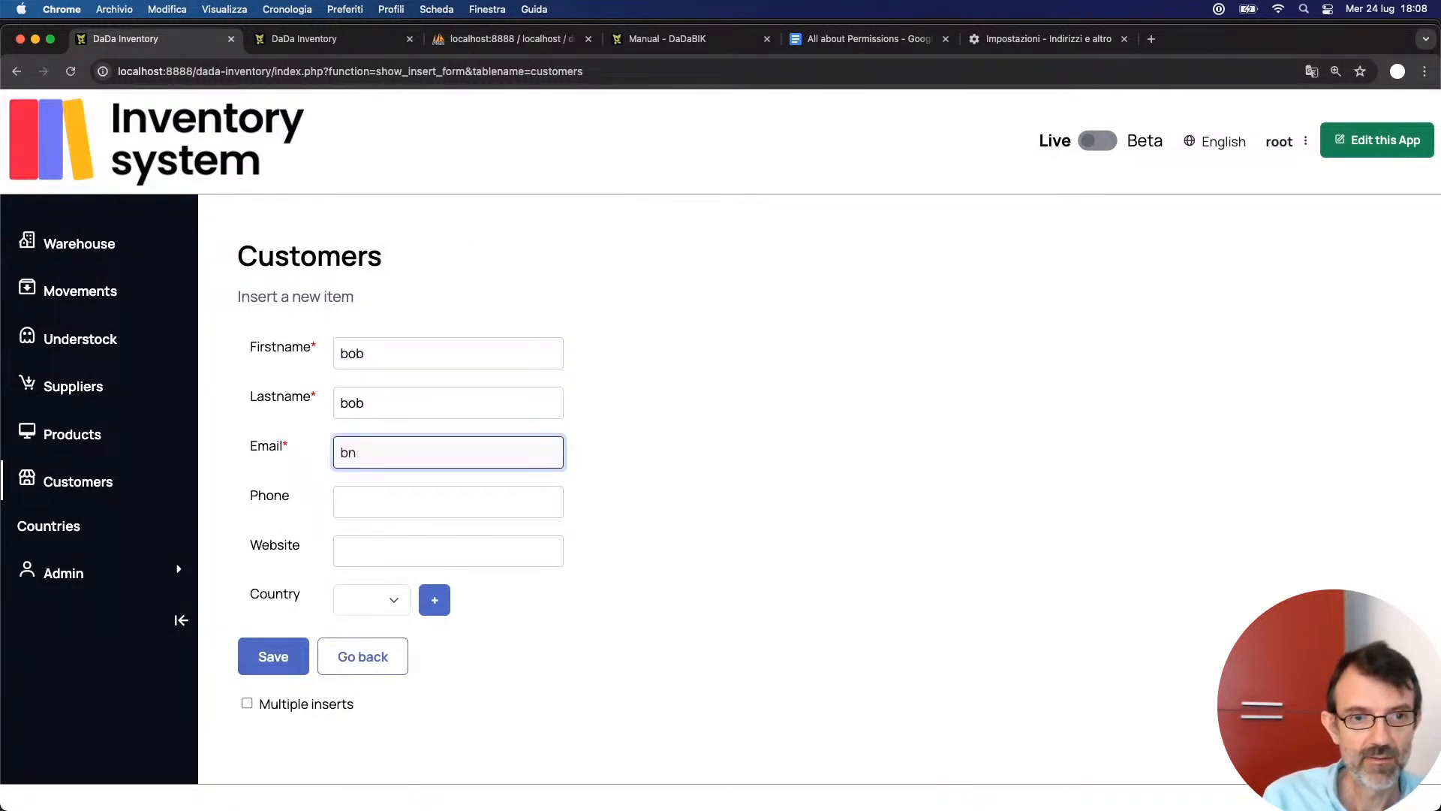
{"action": "type", "text": "@bob.com"}
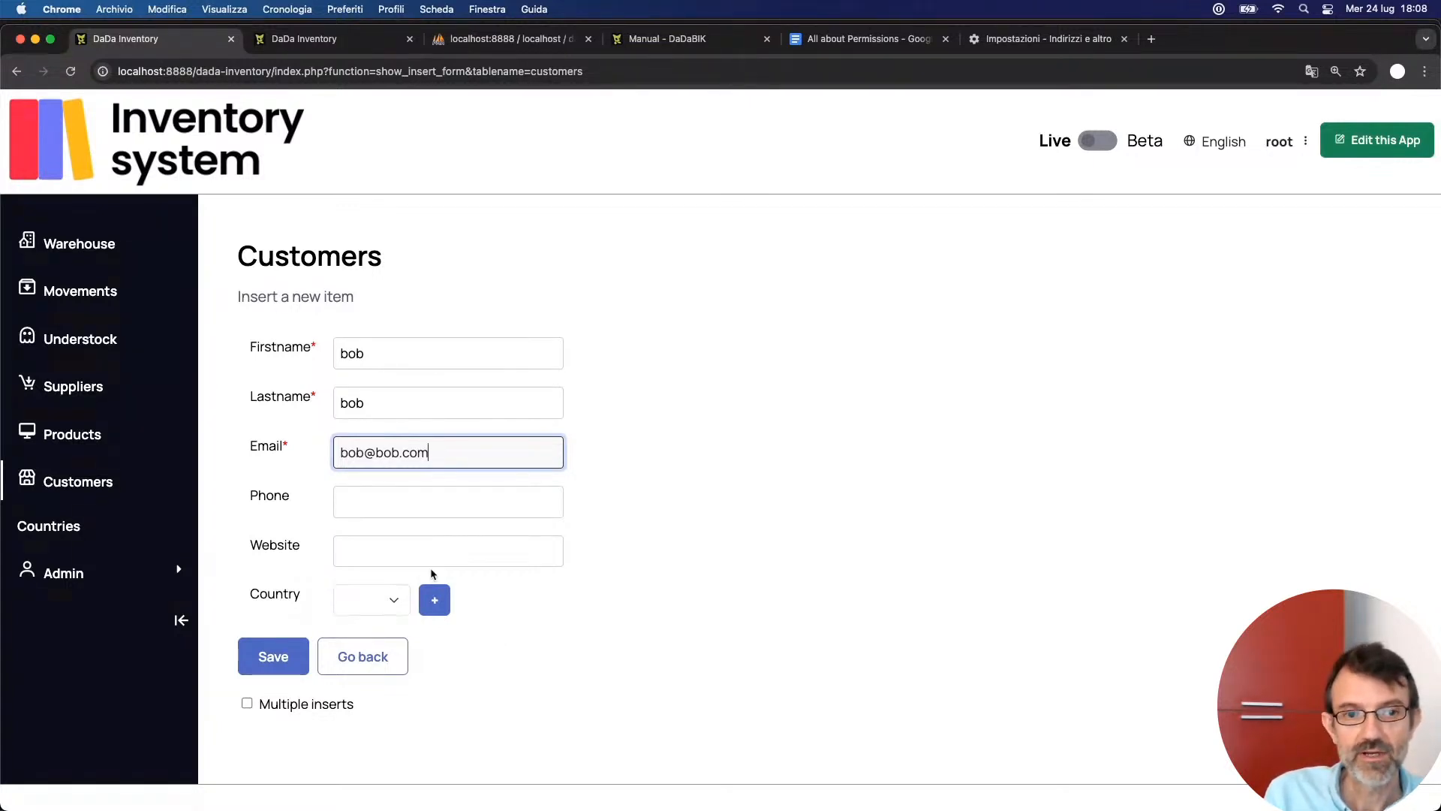
- Set the new customer's country to USA, save the record and check its Username user value in the list
{"action": "left_click", "coordinate": [373, 600]}
{"action": "left_click", "coordinate": [366, 620]}
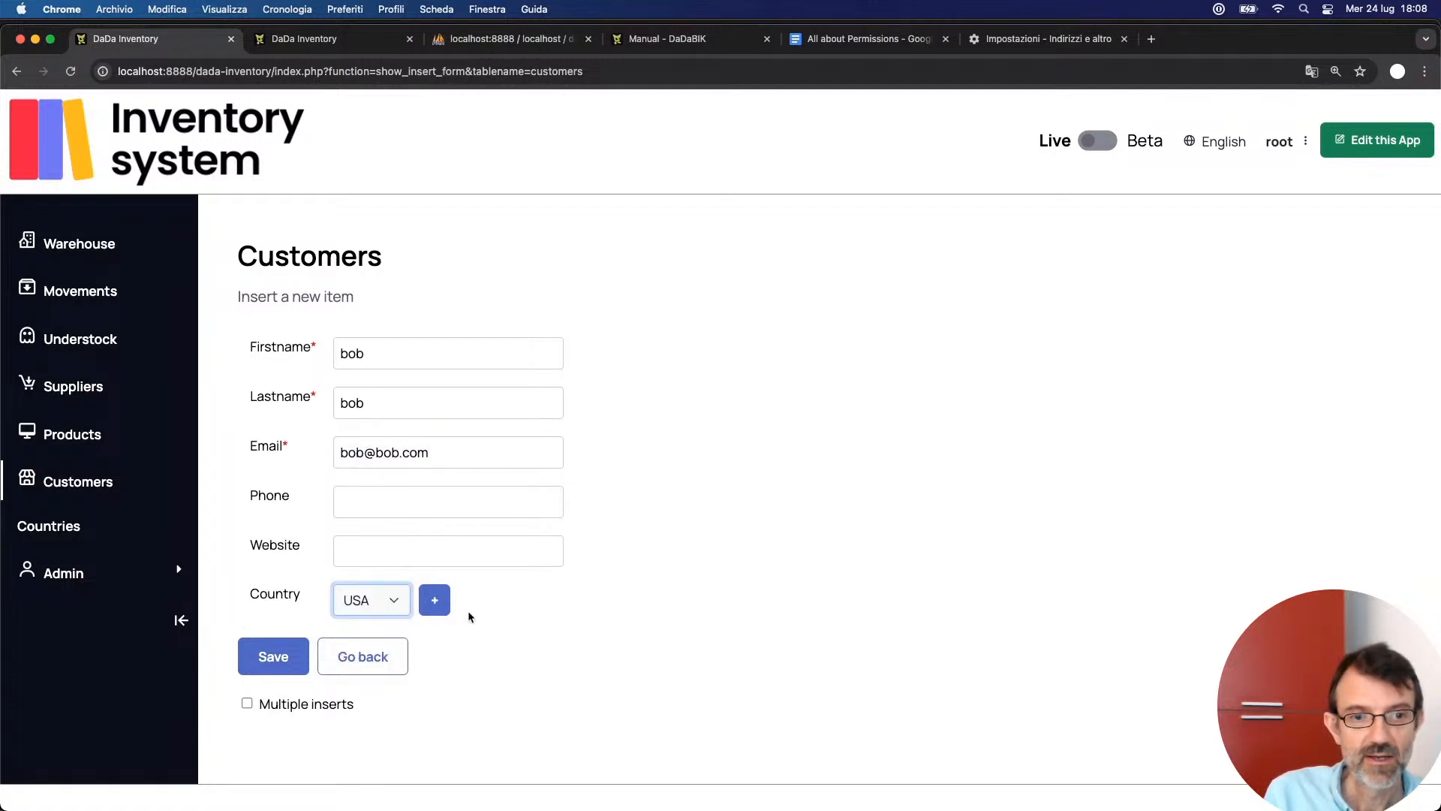
{"action": "left_click", "coordinate": [274, 659]}
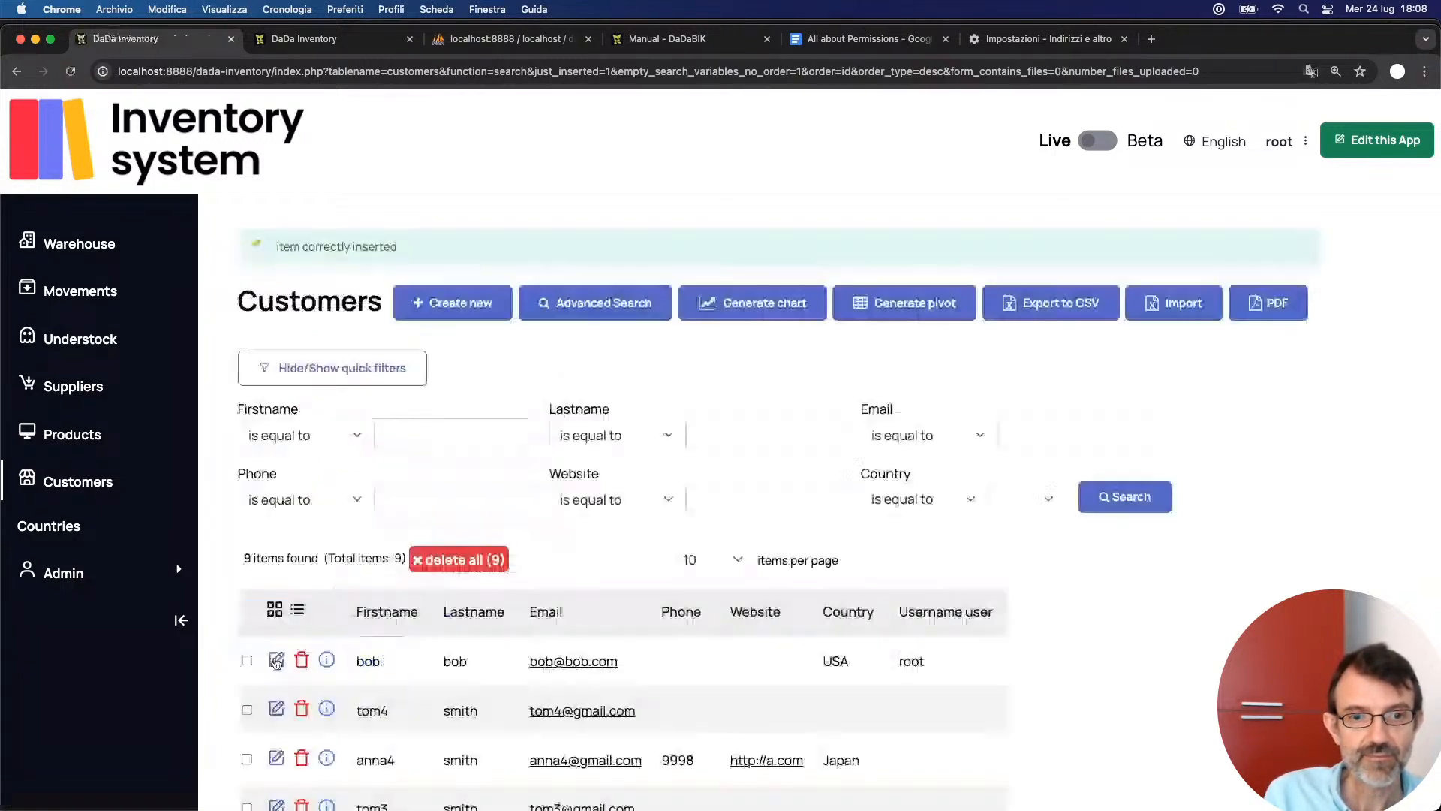
{"action": "scroll", "coordinate": [706, 710], "scroll_direction": "down", "scroll_amount": 1}
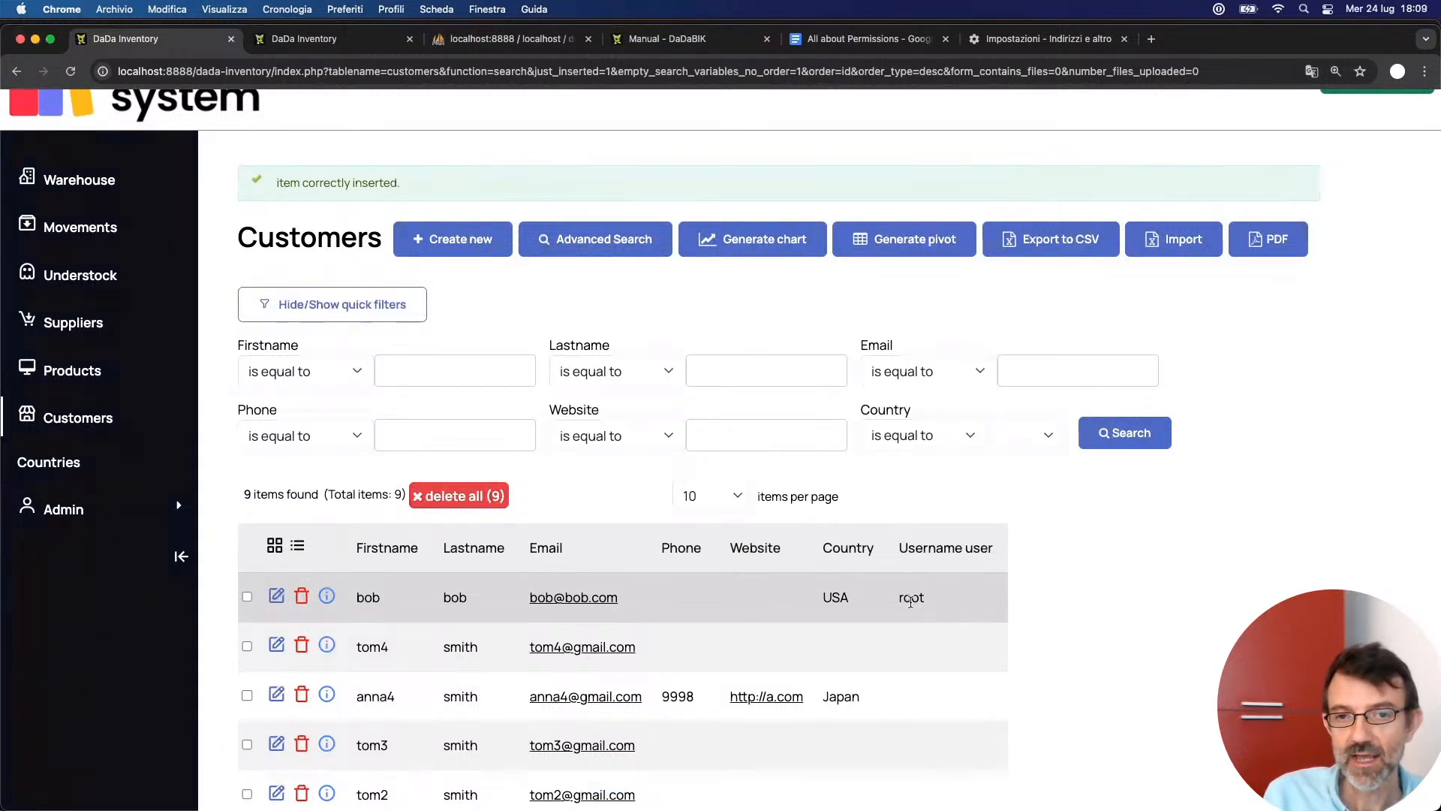
{"action": "scroll", "coordinate": [910, 600], "scroll_direction": "up", "scroll_amount": 1}
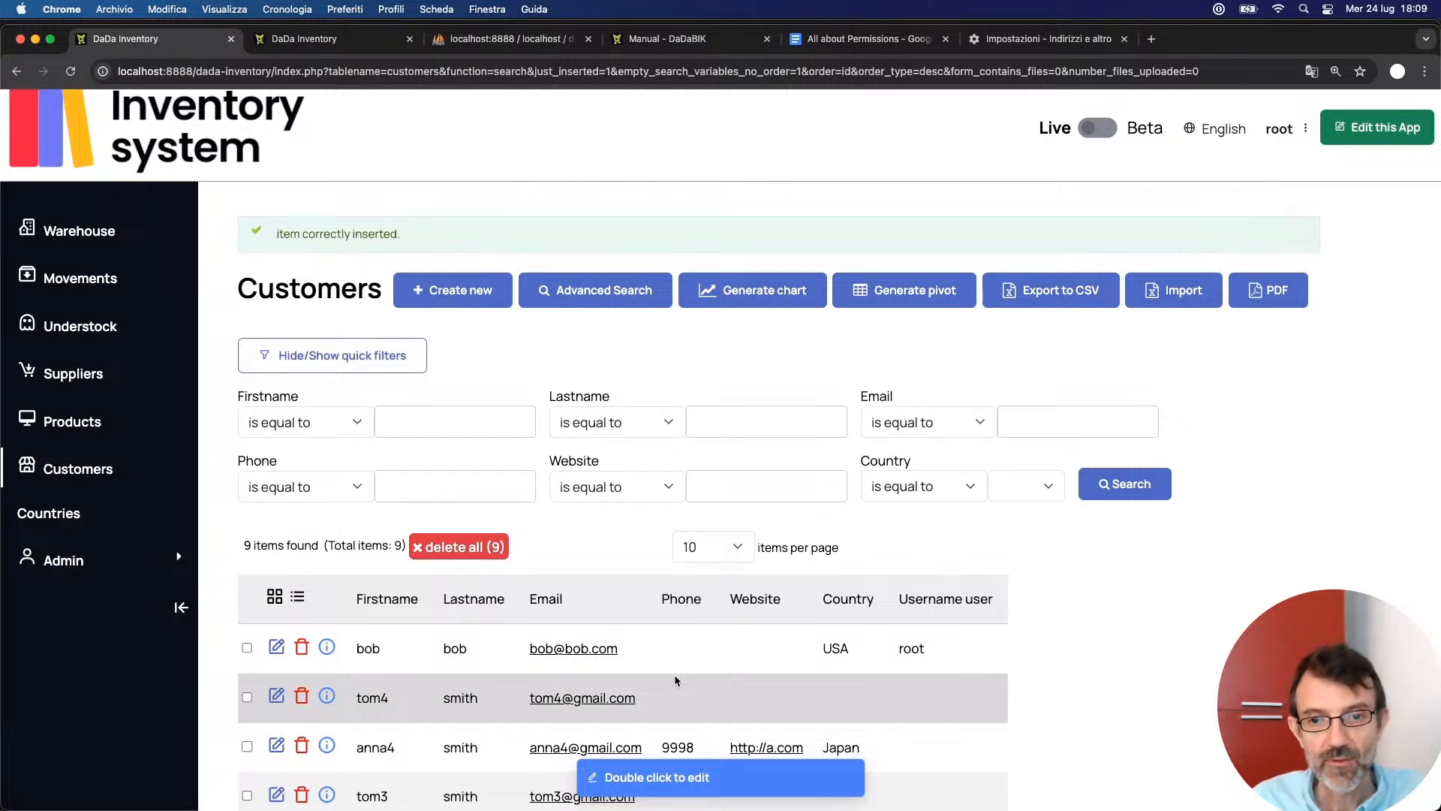
- Set all table-level permissions of the customers table for the admin group to Yes and save them
{"action": "left_click", "coordinate": [327, 45]}
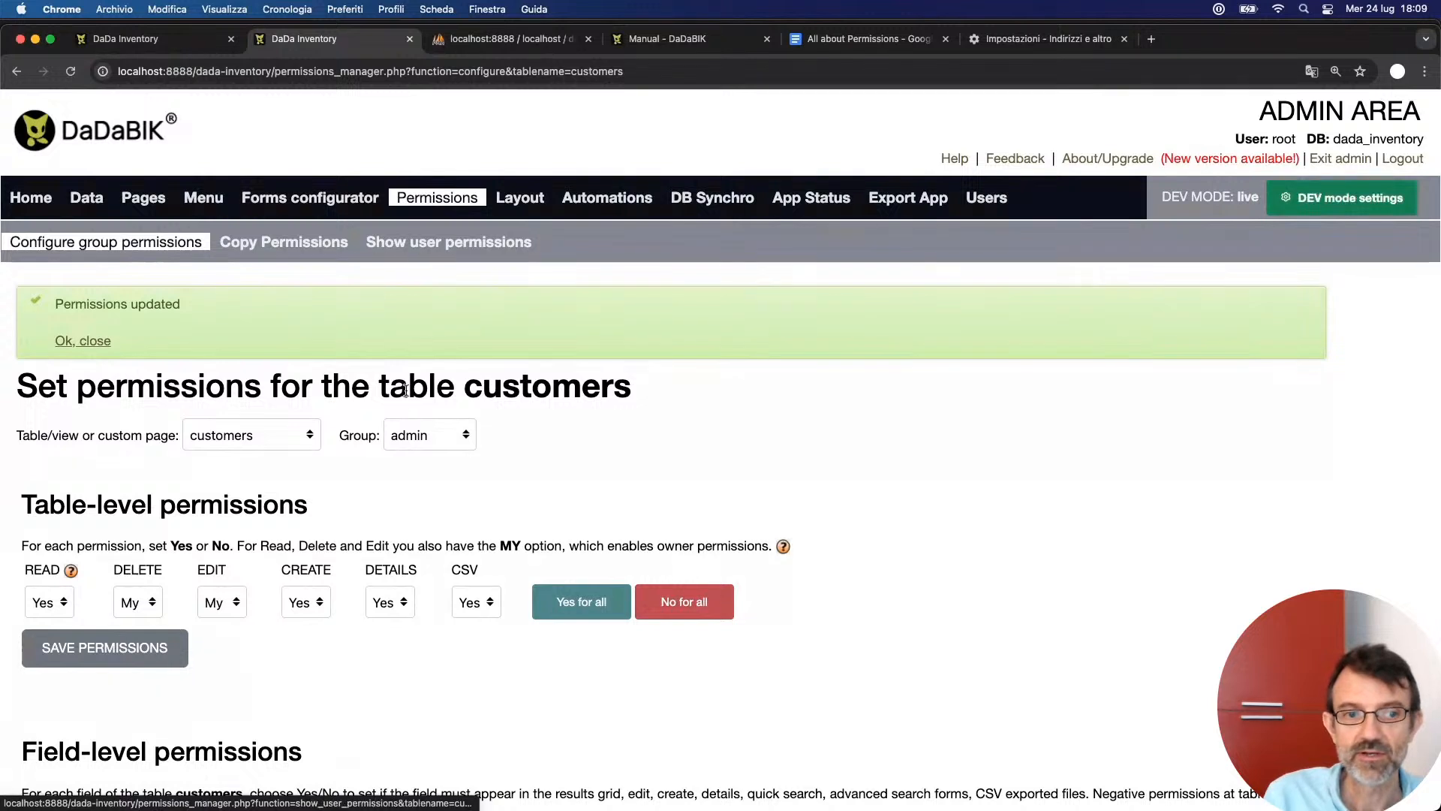
{"action": "left_click", "coordinate": [134, 609]}
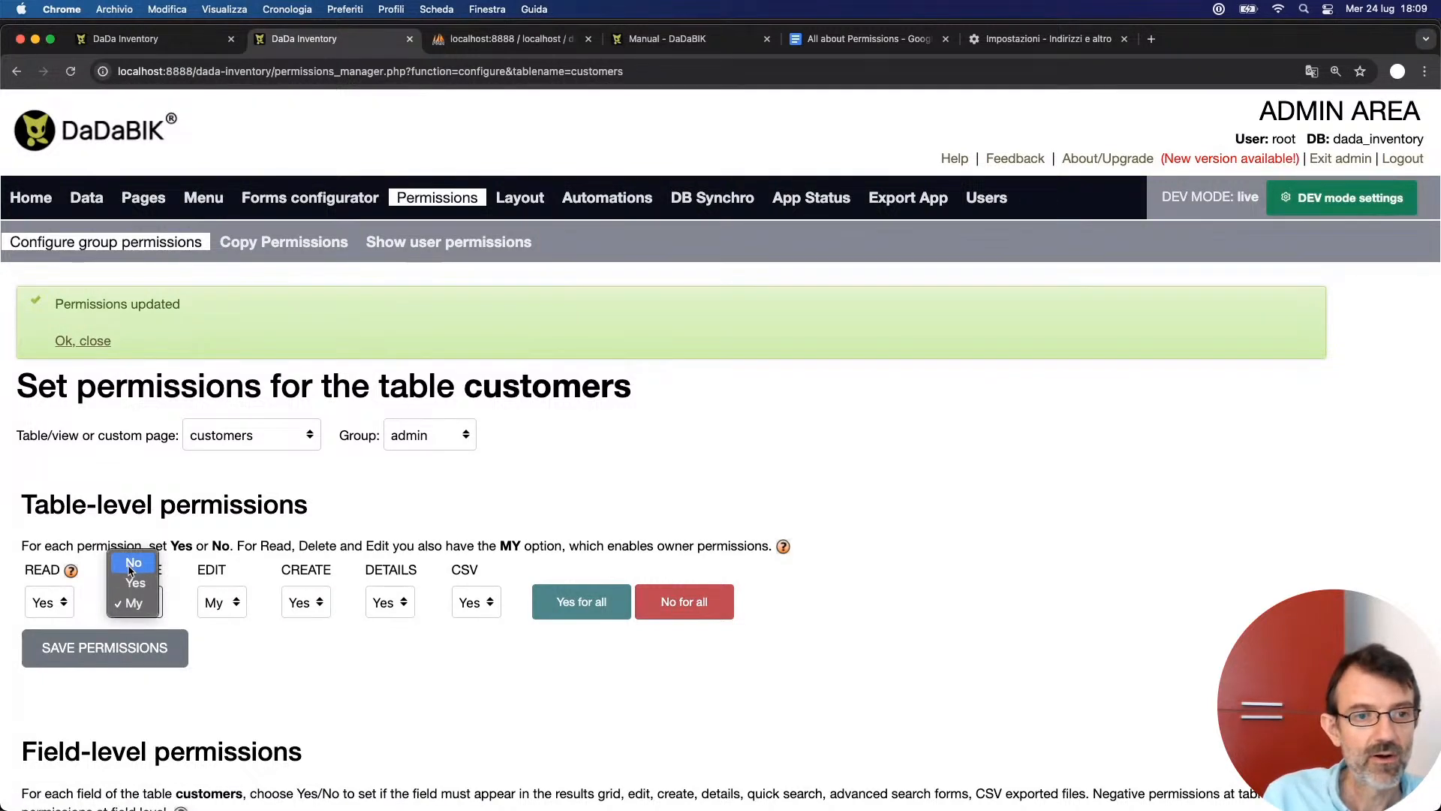
{"action": "left_click", "coordinate": [297, 645]}
{"action": "left_click", "coordinate": [578, 602]}
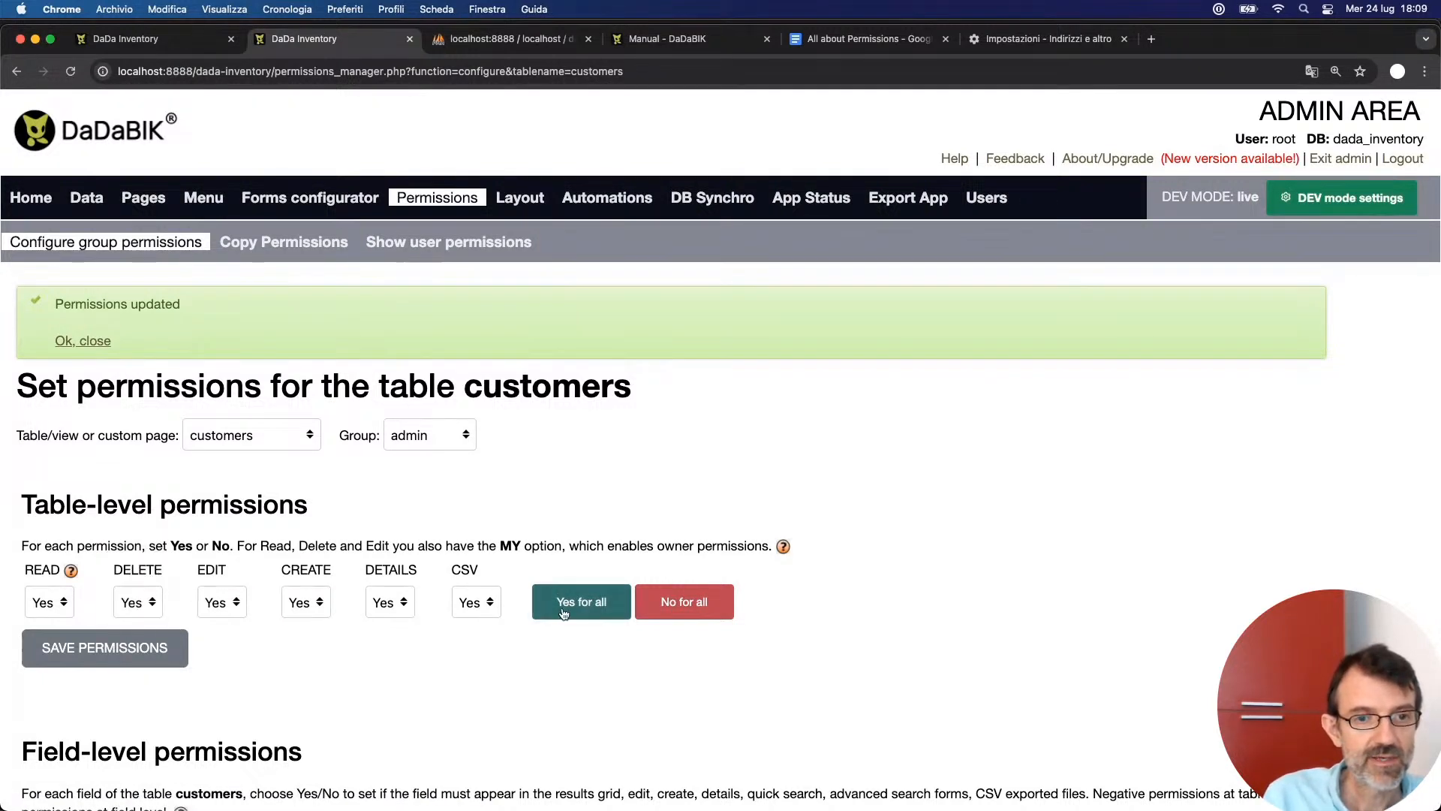
{"action": "left_click", "coordinate": [149, 653]}
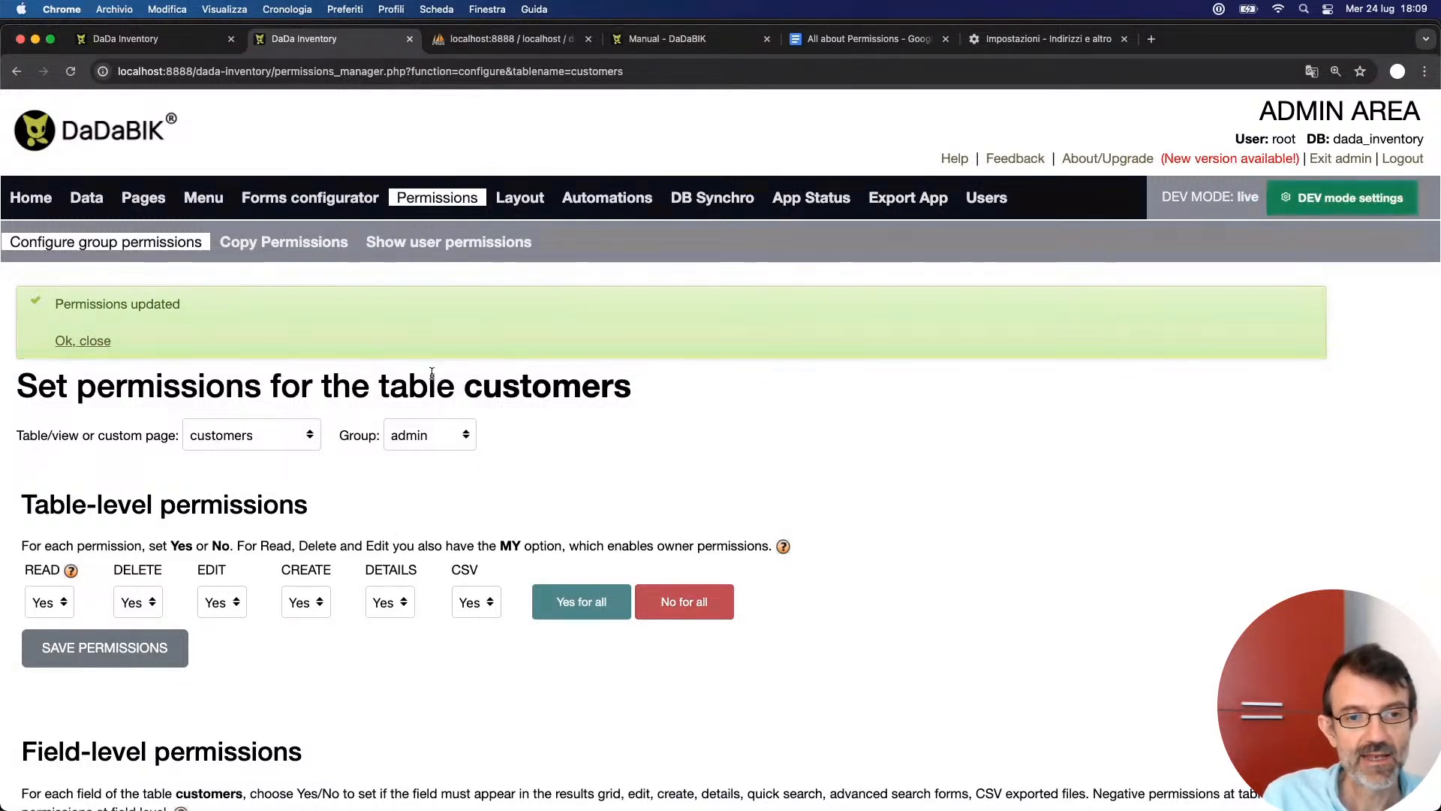
- Review the customer list and its Username user column in the live app
{"action": "left_click", "coordinate": [185, 43]}
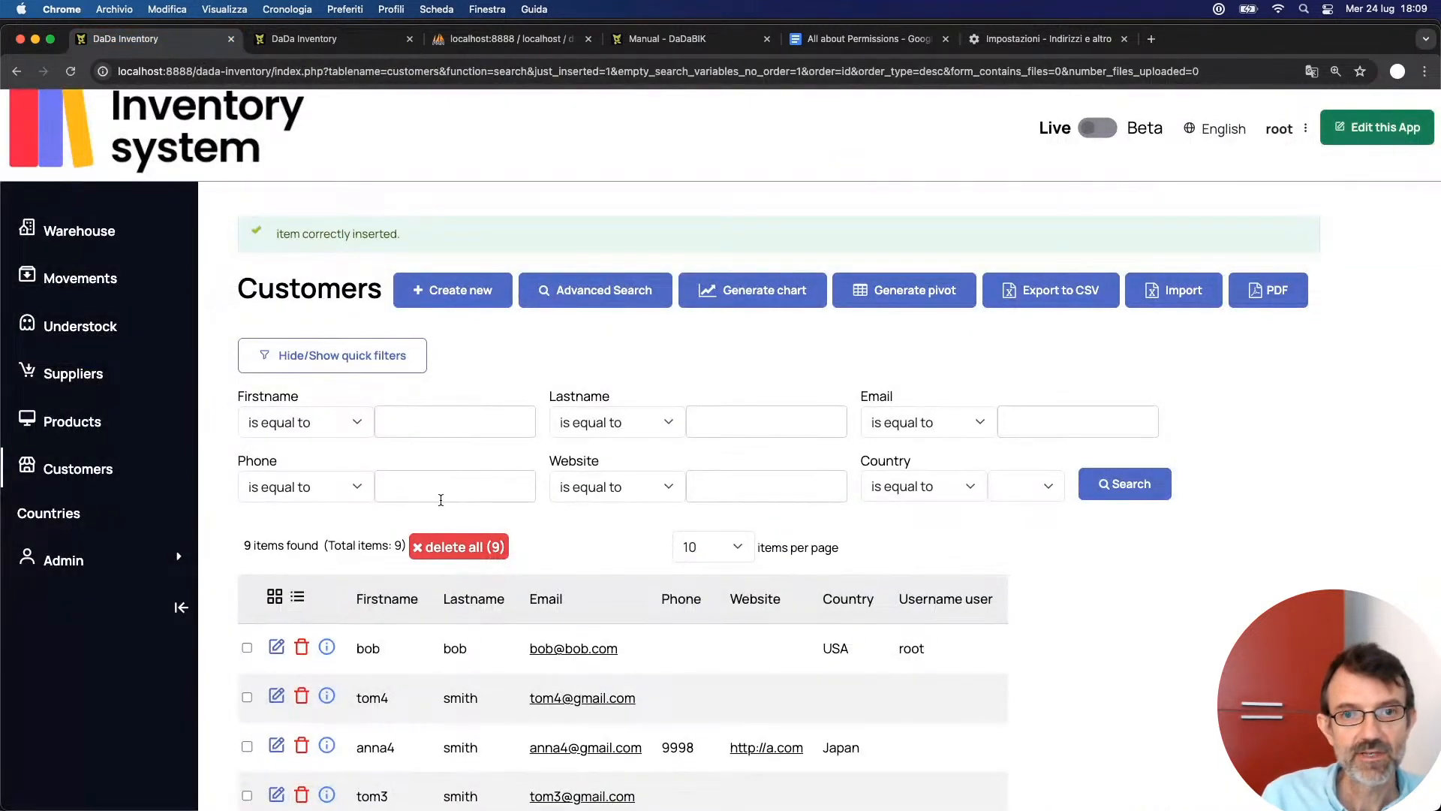
{"action": "left_click", "coordinate": [330, 36]}
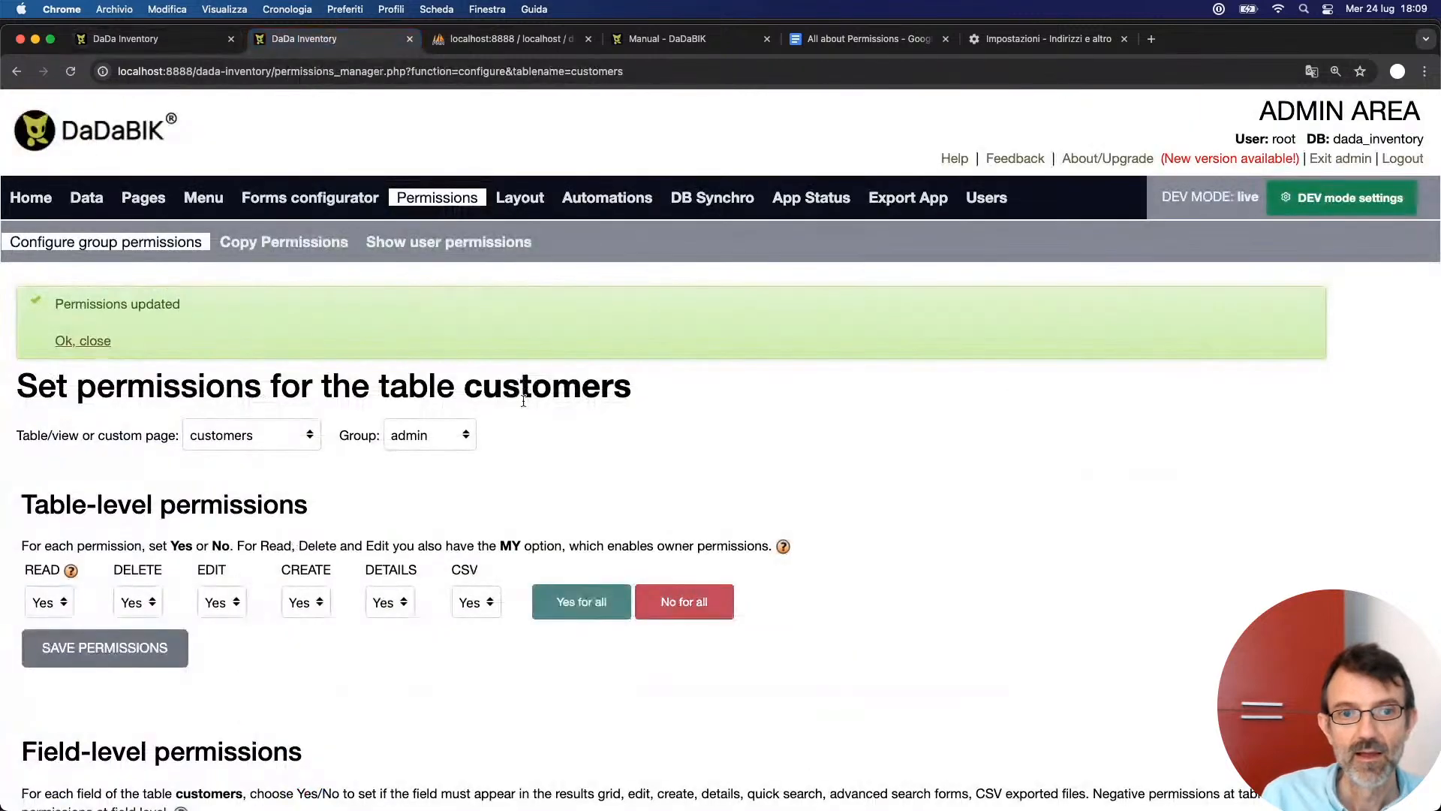
{"action": "left_click", "coordinate": [154, 46]}
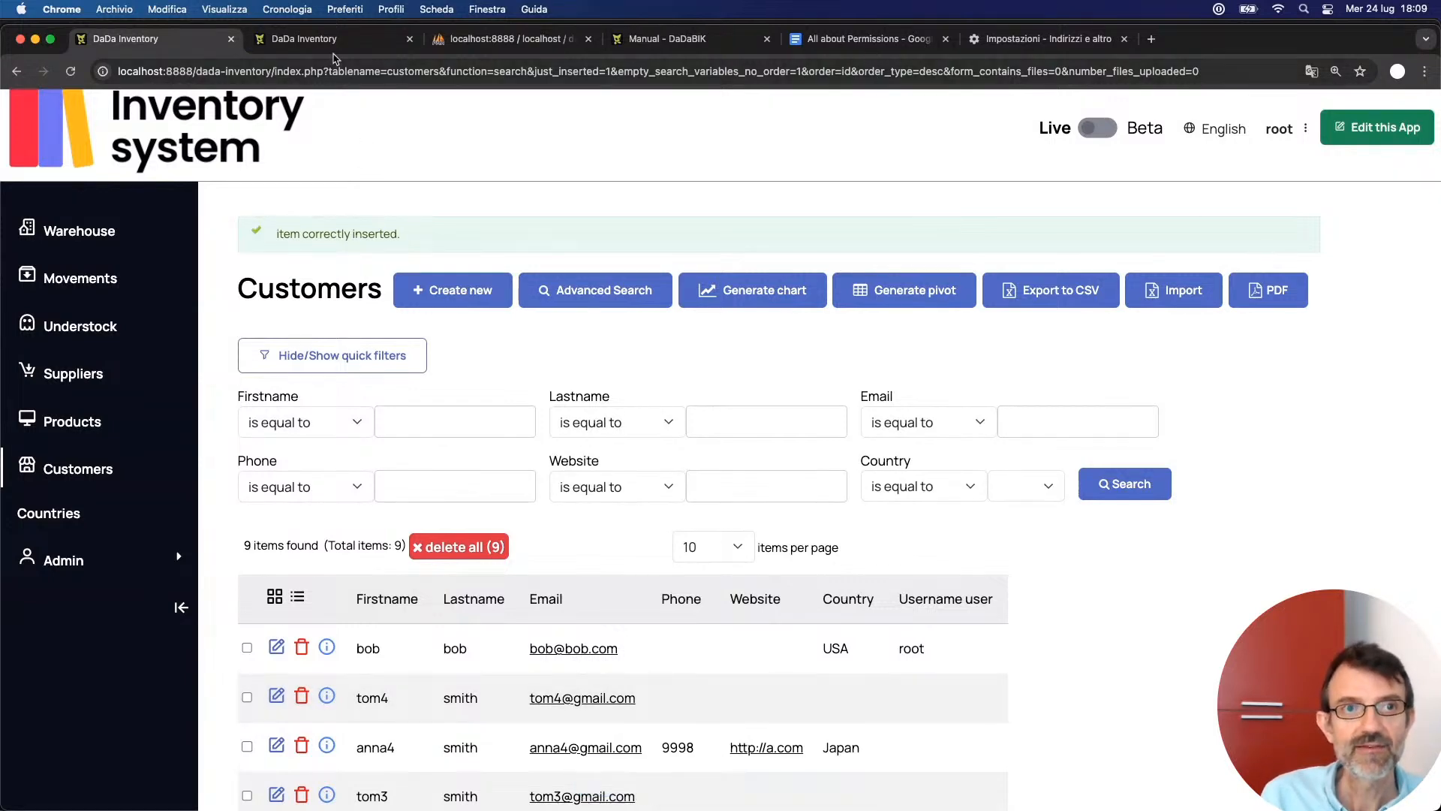
- Set the customers table's Read permission to My, save it, and reload the live customer list to test it
{"action": "left_click", "coordinate": [318, 47]}
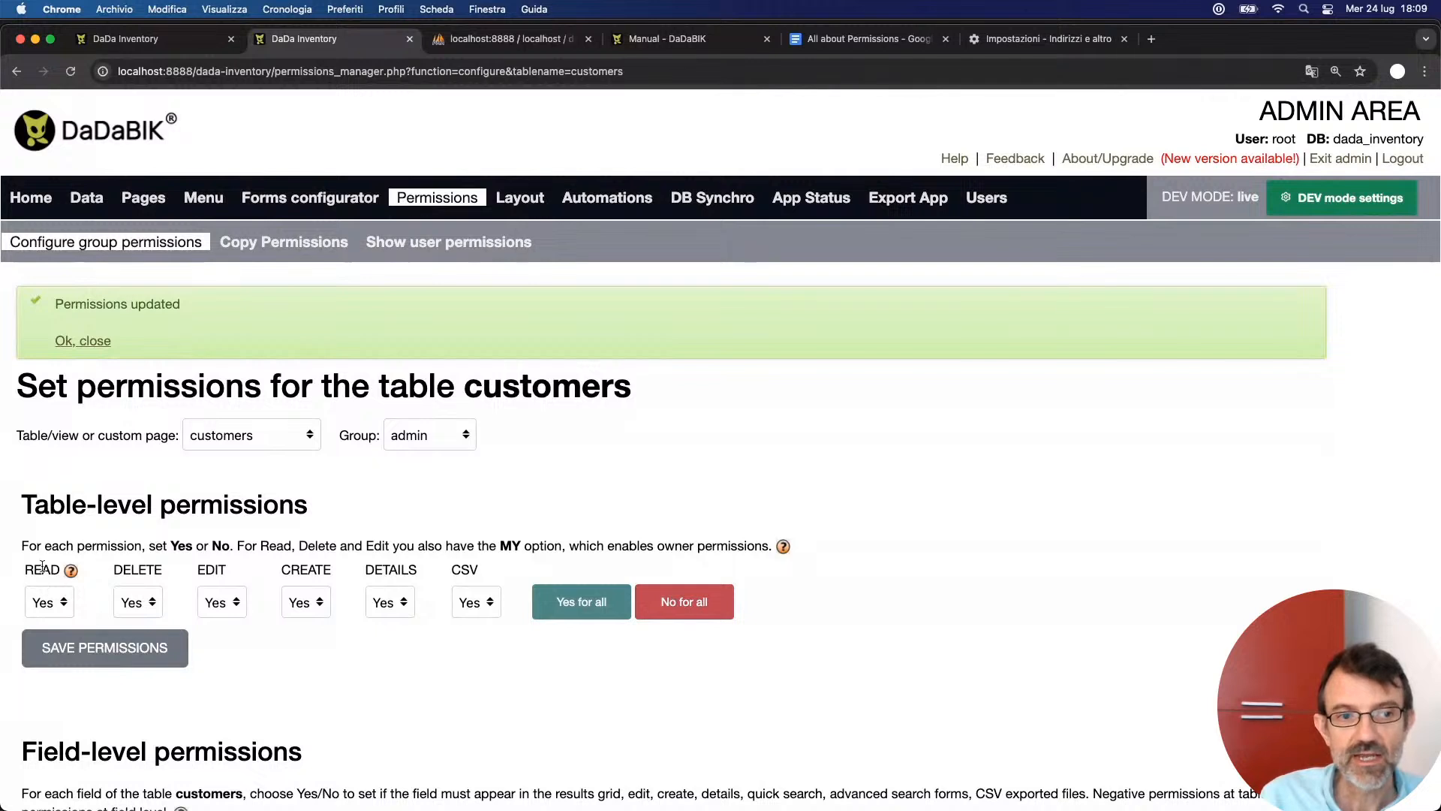
{"action": "left_click", "coordinate": [53, 610]}
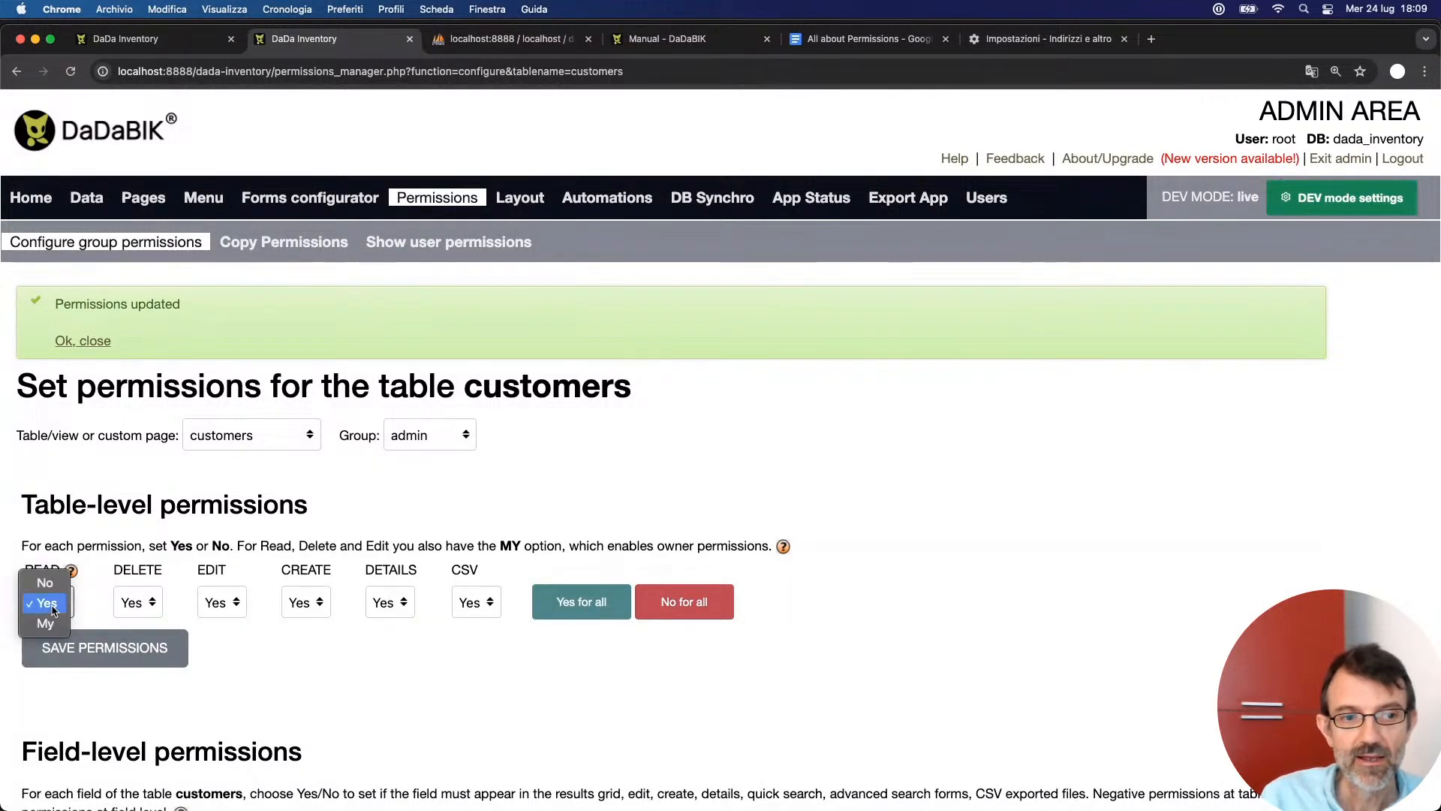
{"action": "left_click", "coordinate": [54, 621]}
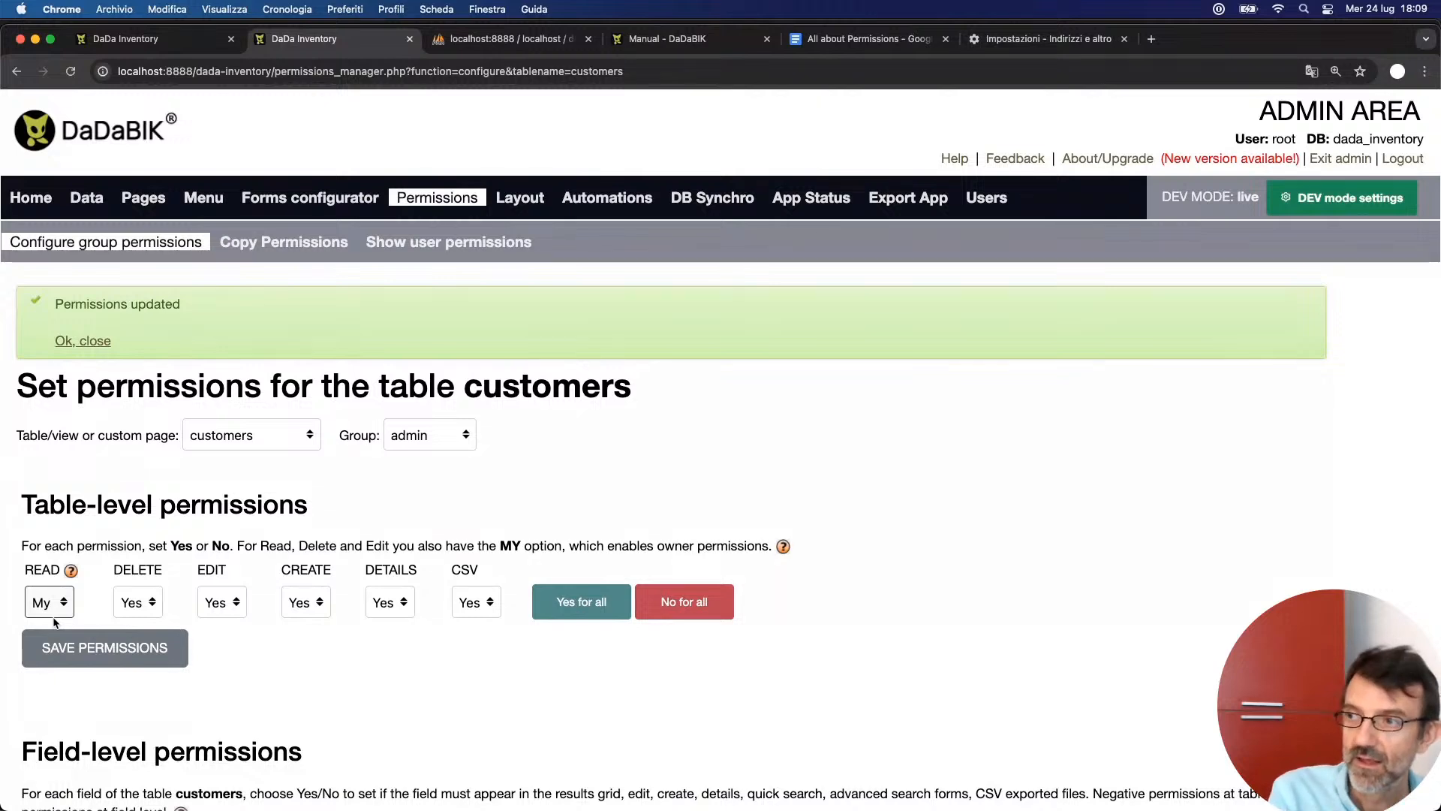
{"action": "left_click", "coordinate": [132, 651]}
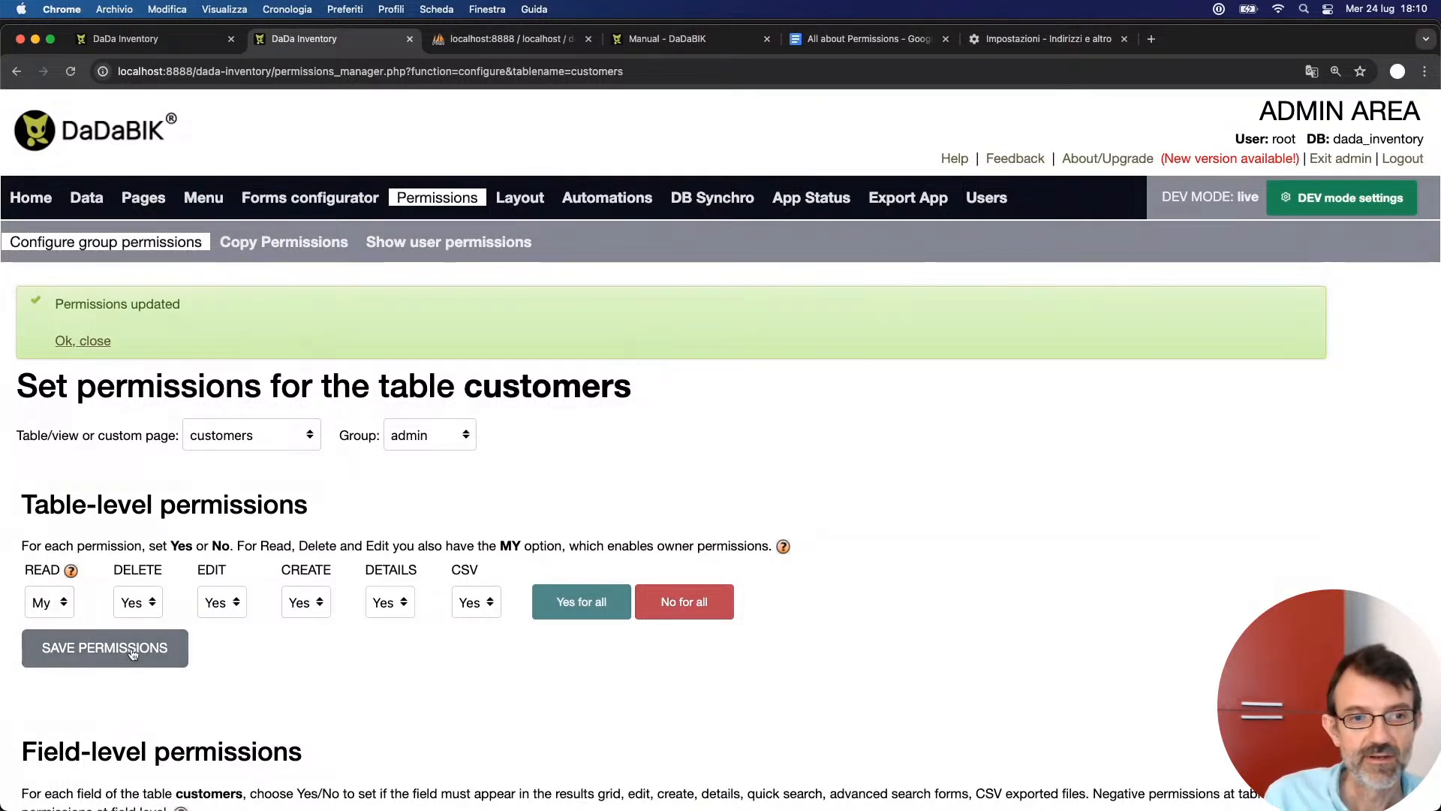
{"action": "left_click", "coordinate": [171, 41]}
{"action": "key", "text": "super+r"}
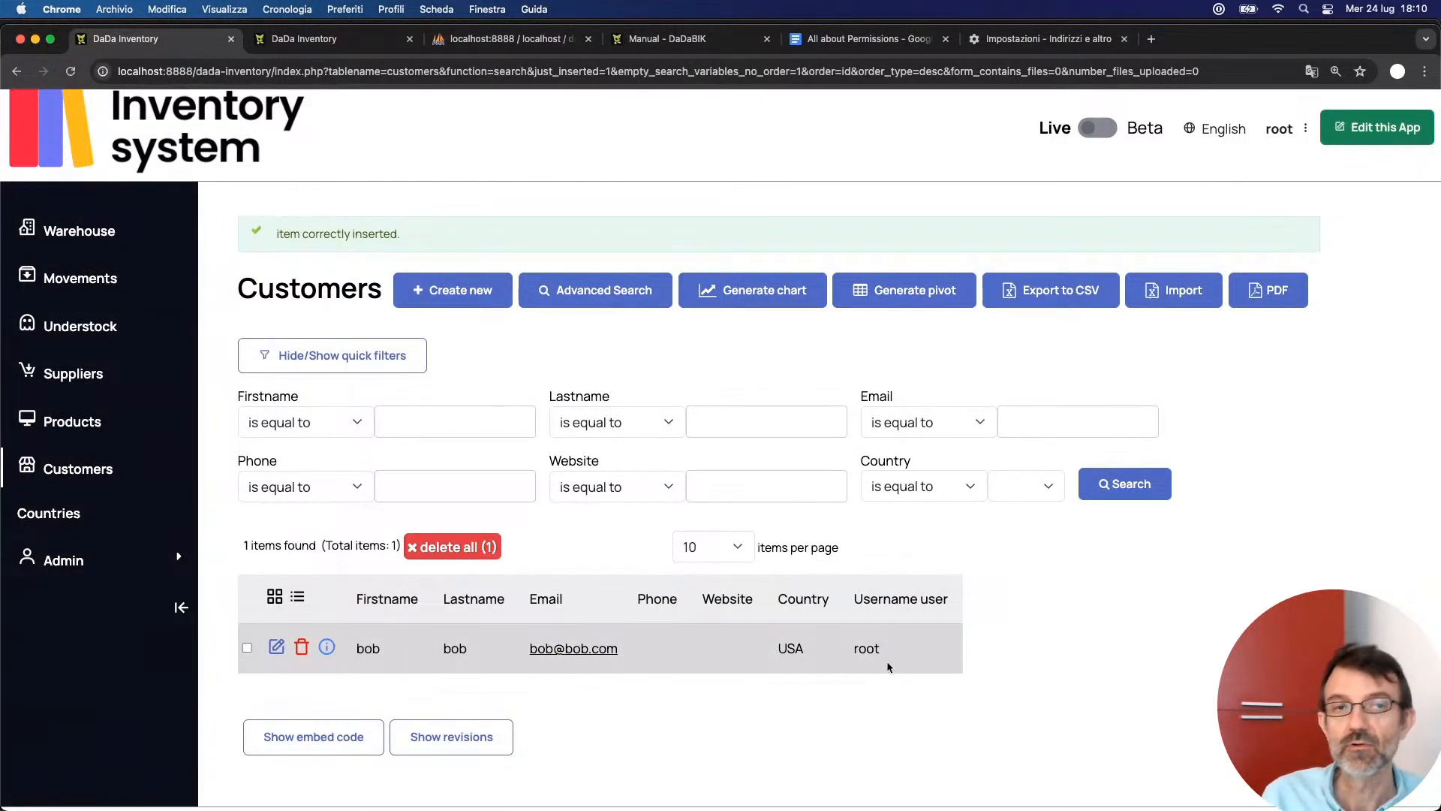
- Set the customers table's Read permission to Yes and its Delete permission to My, and save the permissions
{"action": "left_click", "coordinate": [315, 39]}
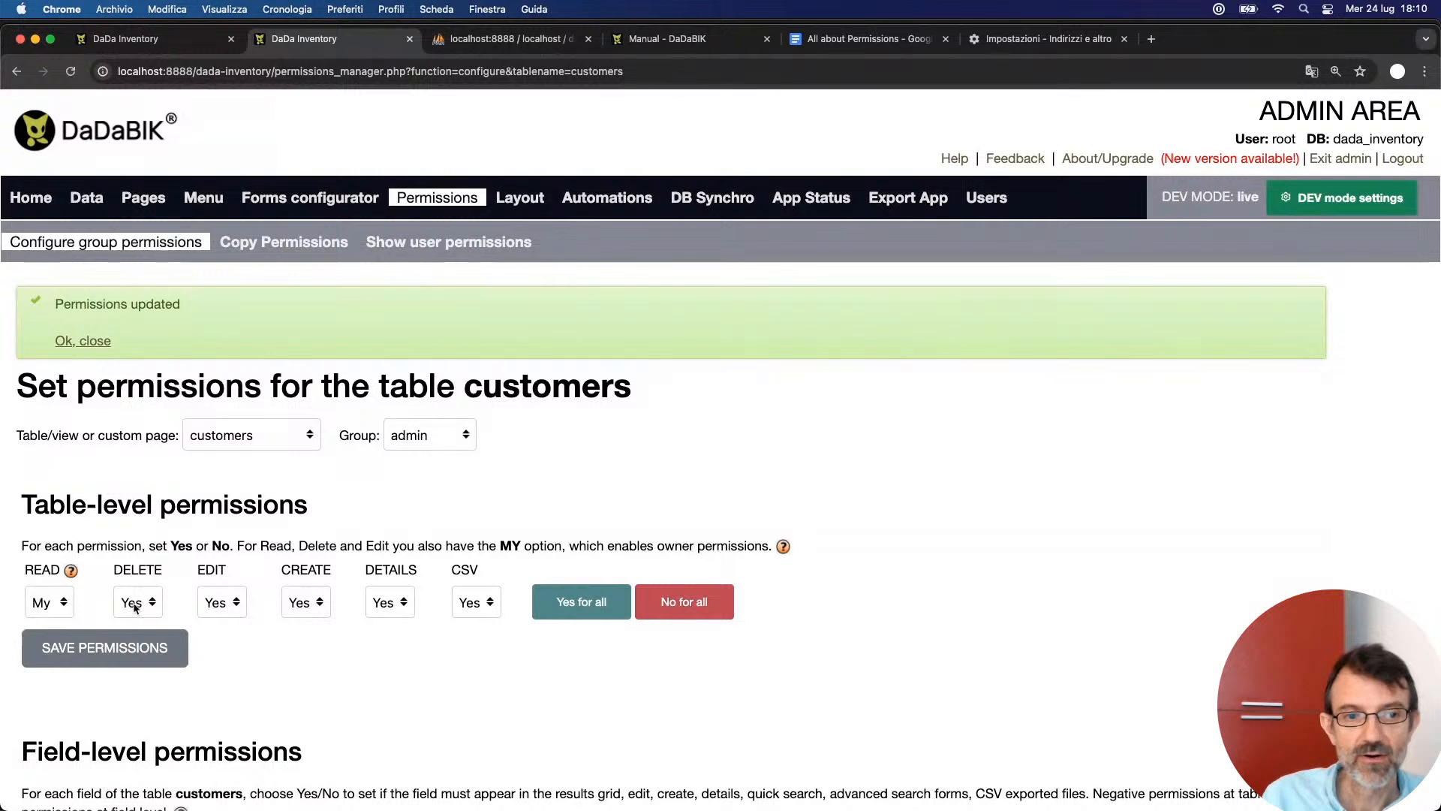
{"action": "left_click", "coordinate": [134, 605]}
{"action": "left_click", "coordinate": [136, 605]}
{"action": "left_click", "coordinate": [218, 602]}
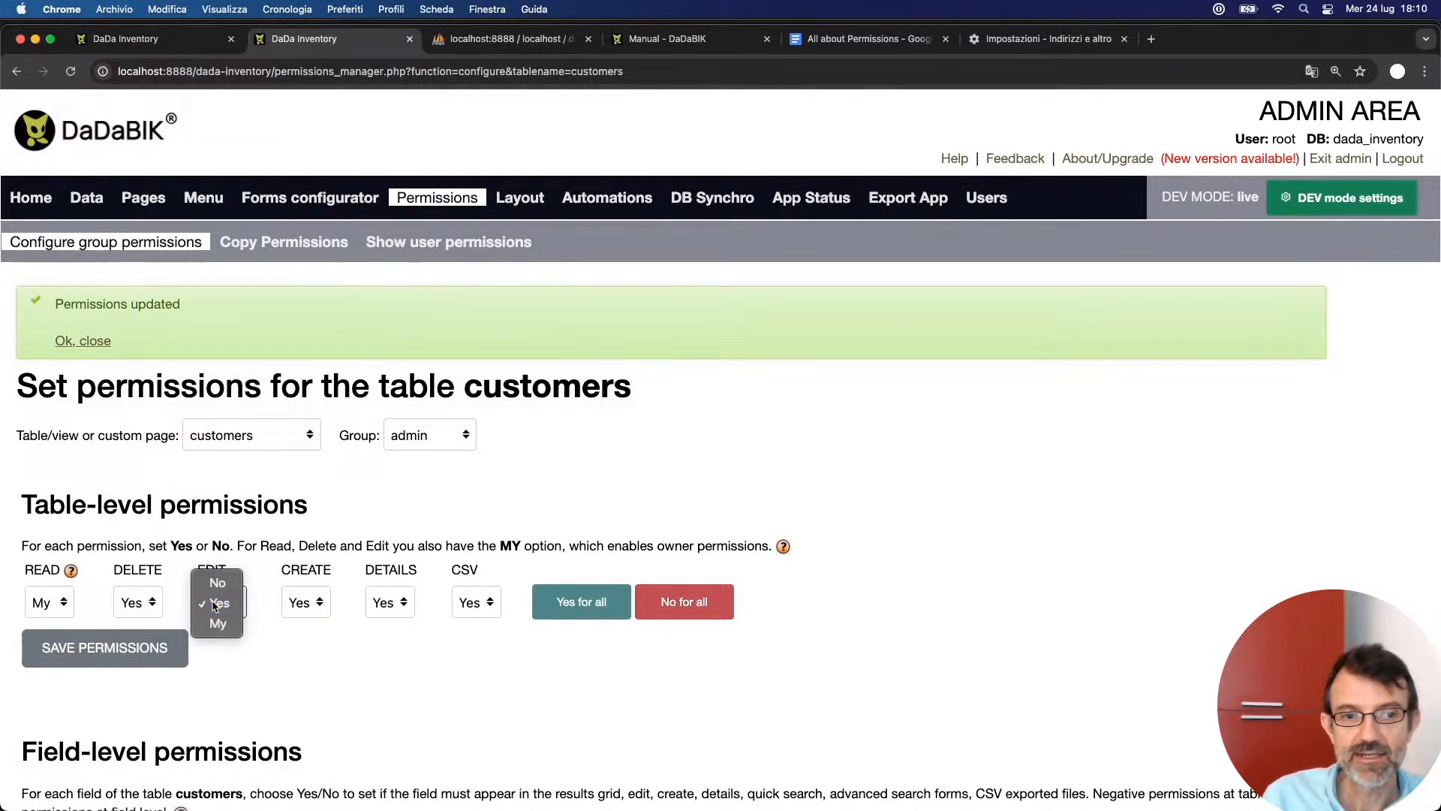
{"action": "left_click", "coordinate": [214, 605]}
{"action": "left_click", "coordinate": [51, 602]}
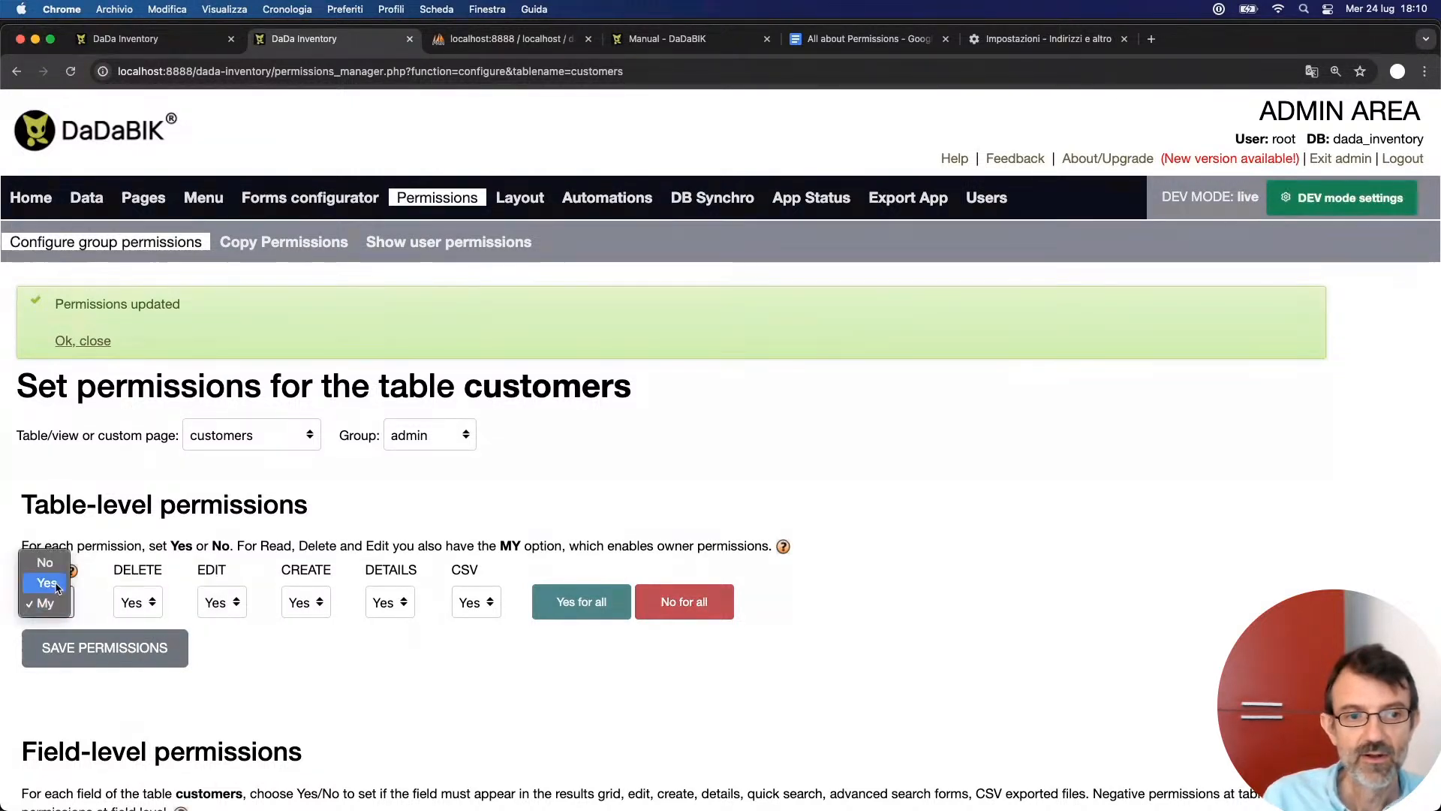
{"action": "left_click", "coordinate": [47, 583]}
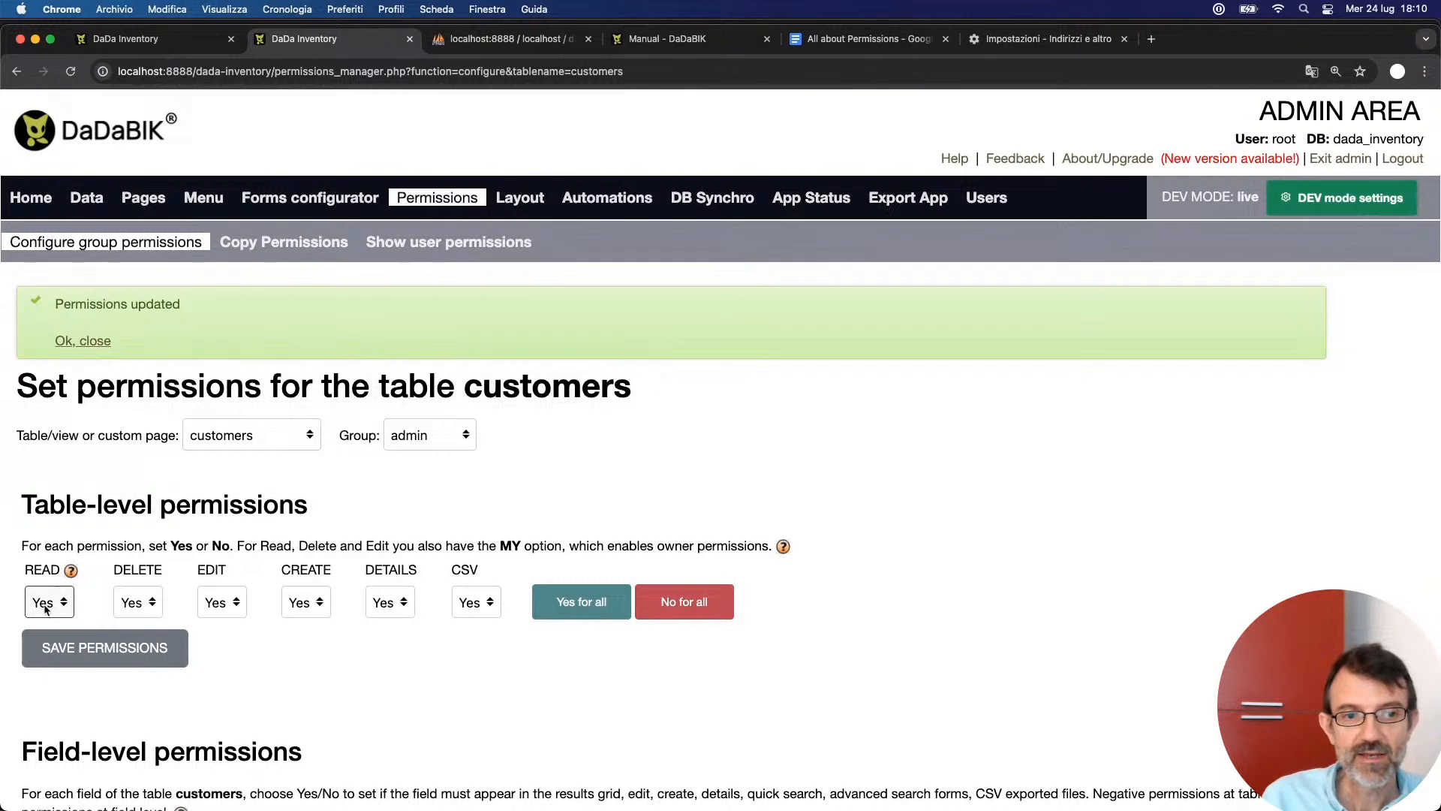
{"action": "left_click", "coordinate": [143, 605]}
{"action": "left_click", "coordinate": [142, 622]}
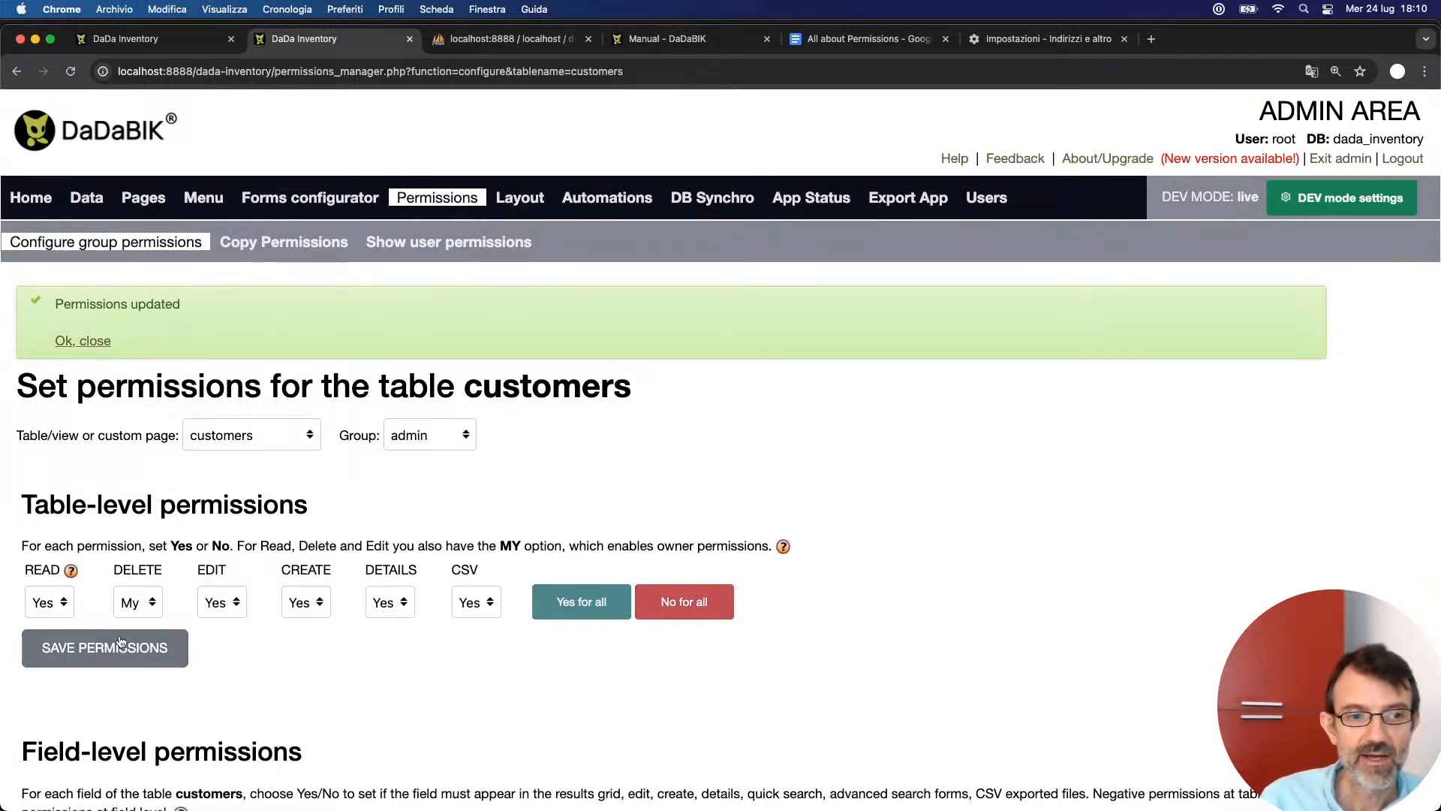
- Reload the live customer list, try to delete the second customer, which has no owner, and delete the customer owned by root
{"action": "left_click", "coordinate": [165, 39]}
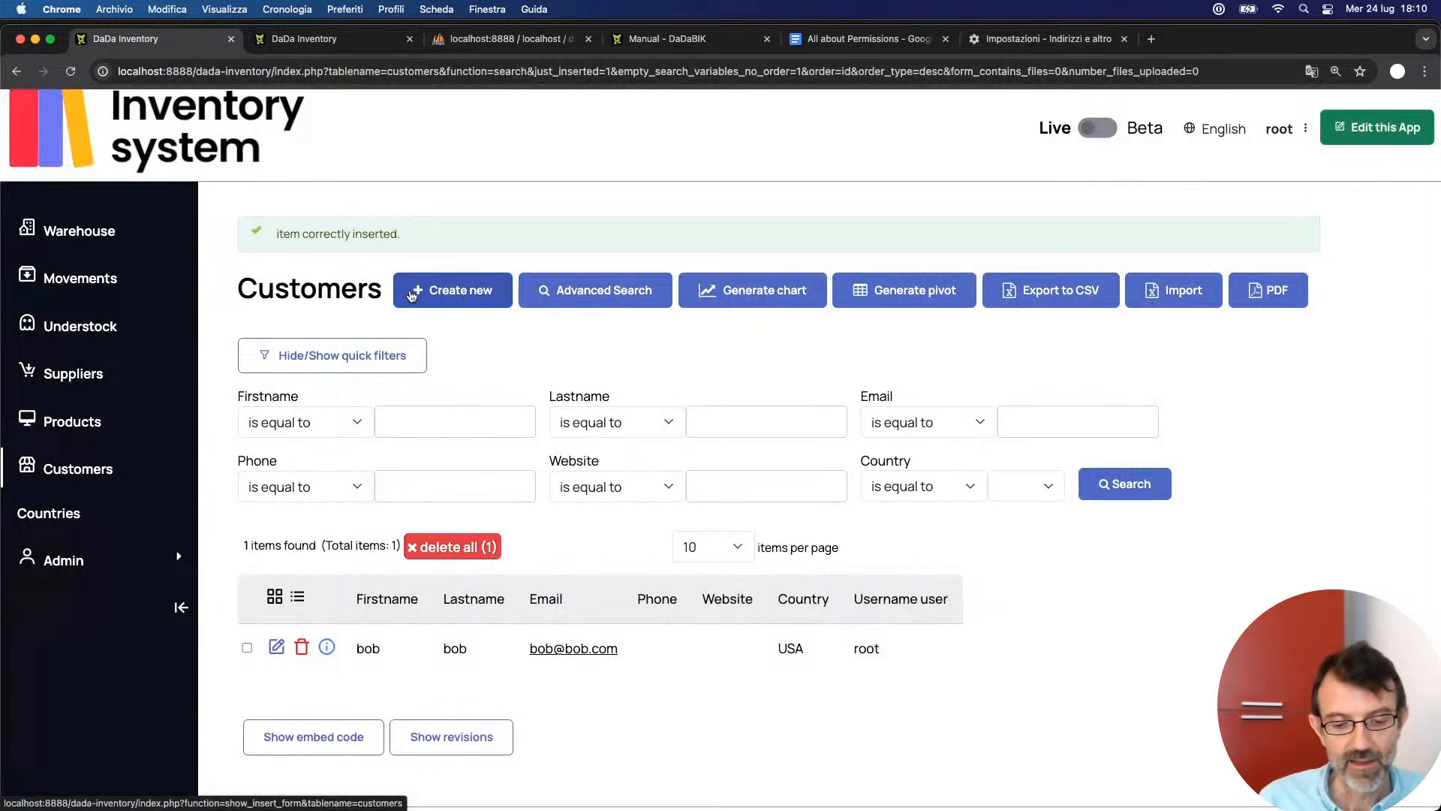
{"action": "key", "text": "super+r"}
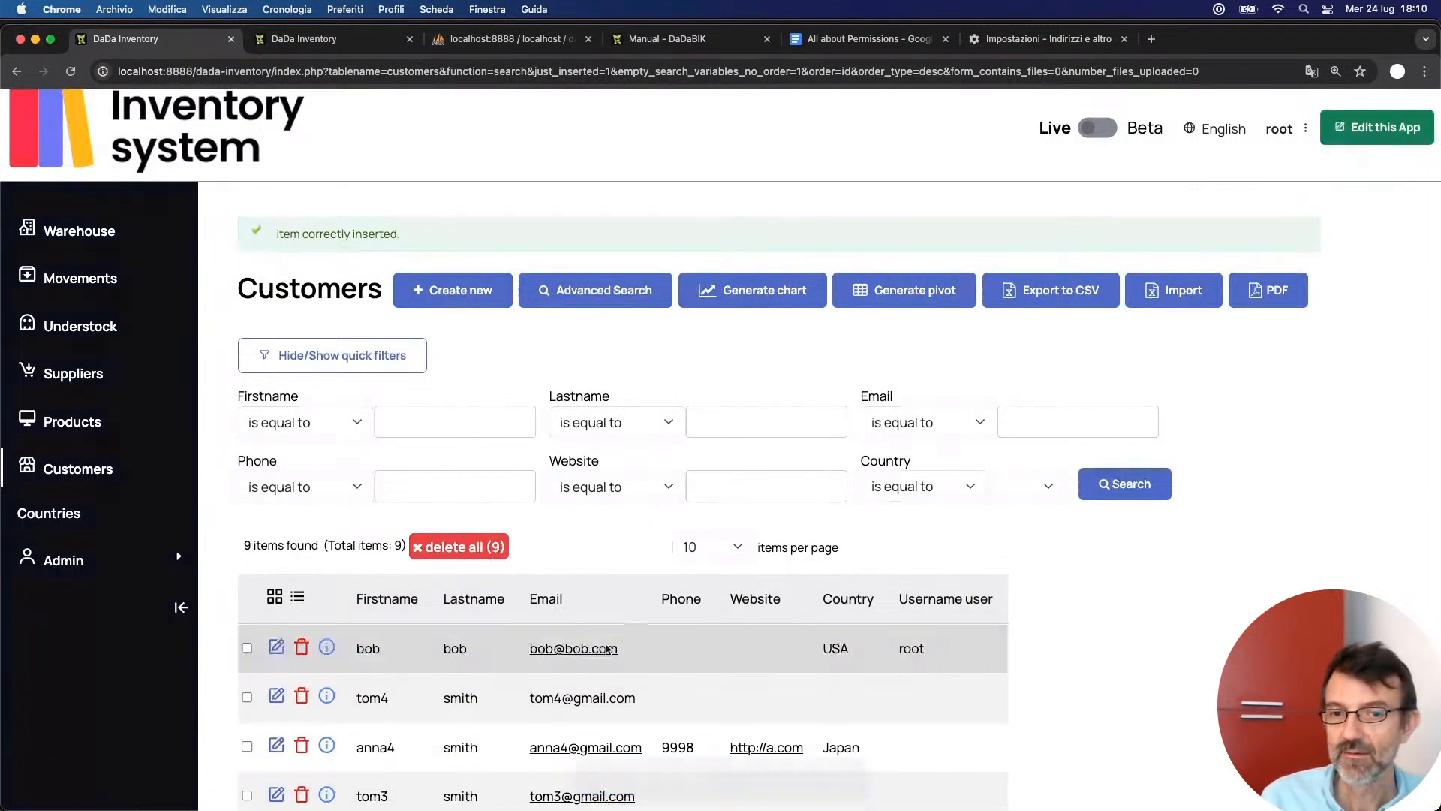
{"action": "scroll", "coordinate": [711, 691], "scroll_direction": "down", "scroll_amount": 3}
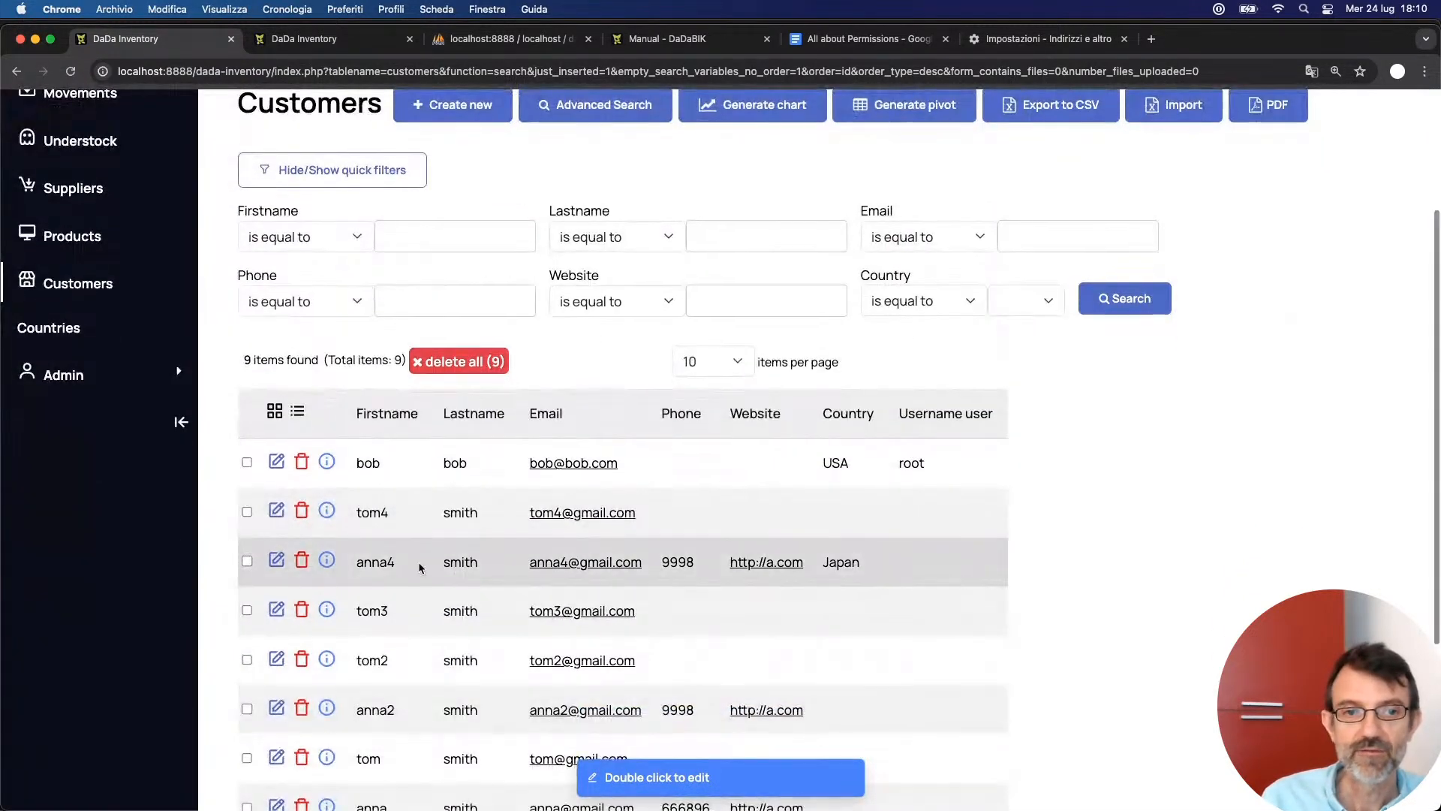
{"action": "scroll", "coordinate": [417, 567], "scroll_direction": "up", "scroll_amount": 2}
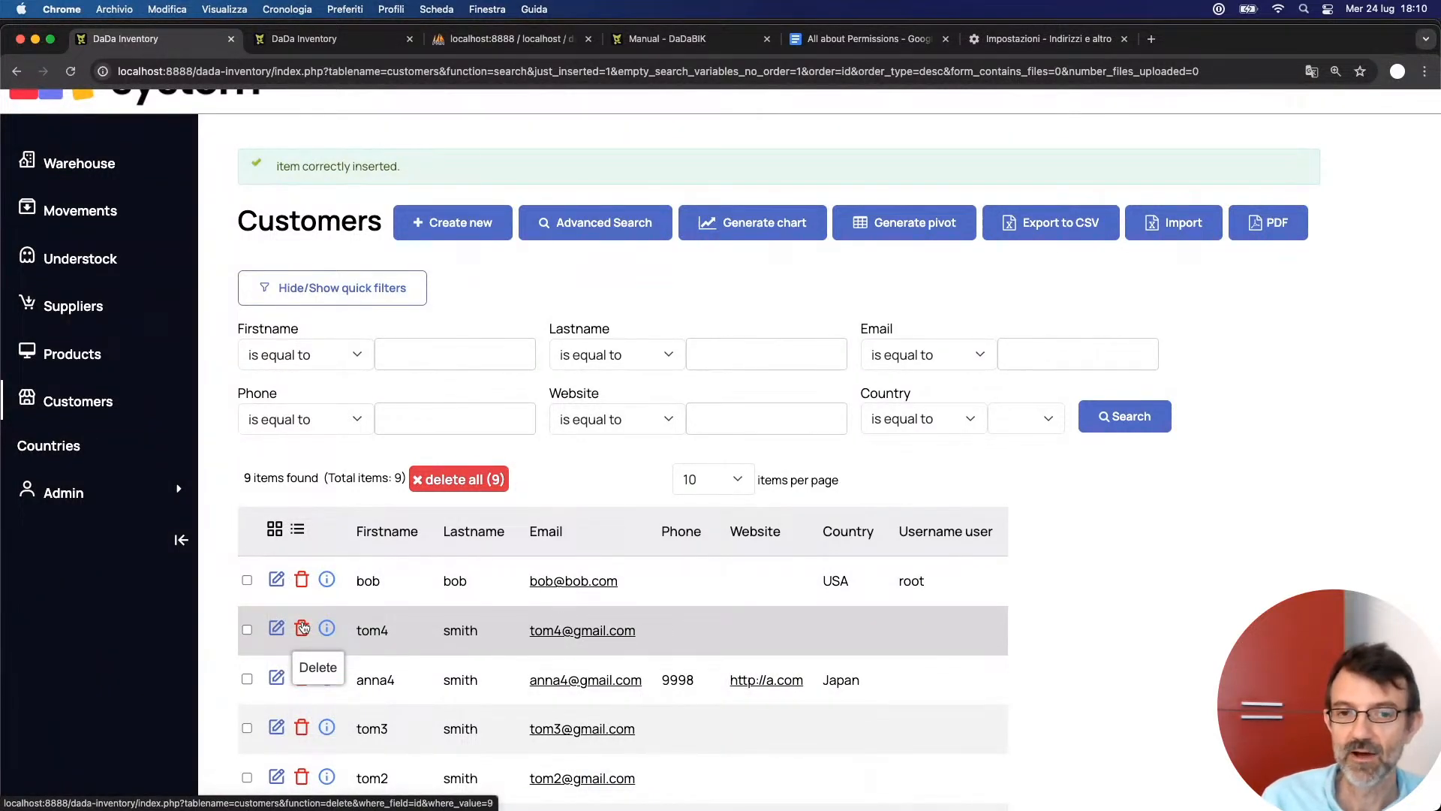
{"action": "left_click", "coordinate": [301, 628]}
{"action": "key", "text": "Return"}
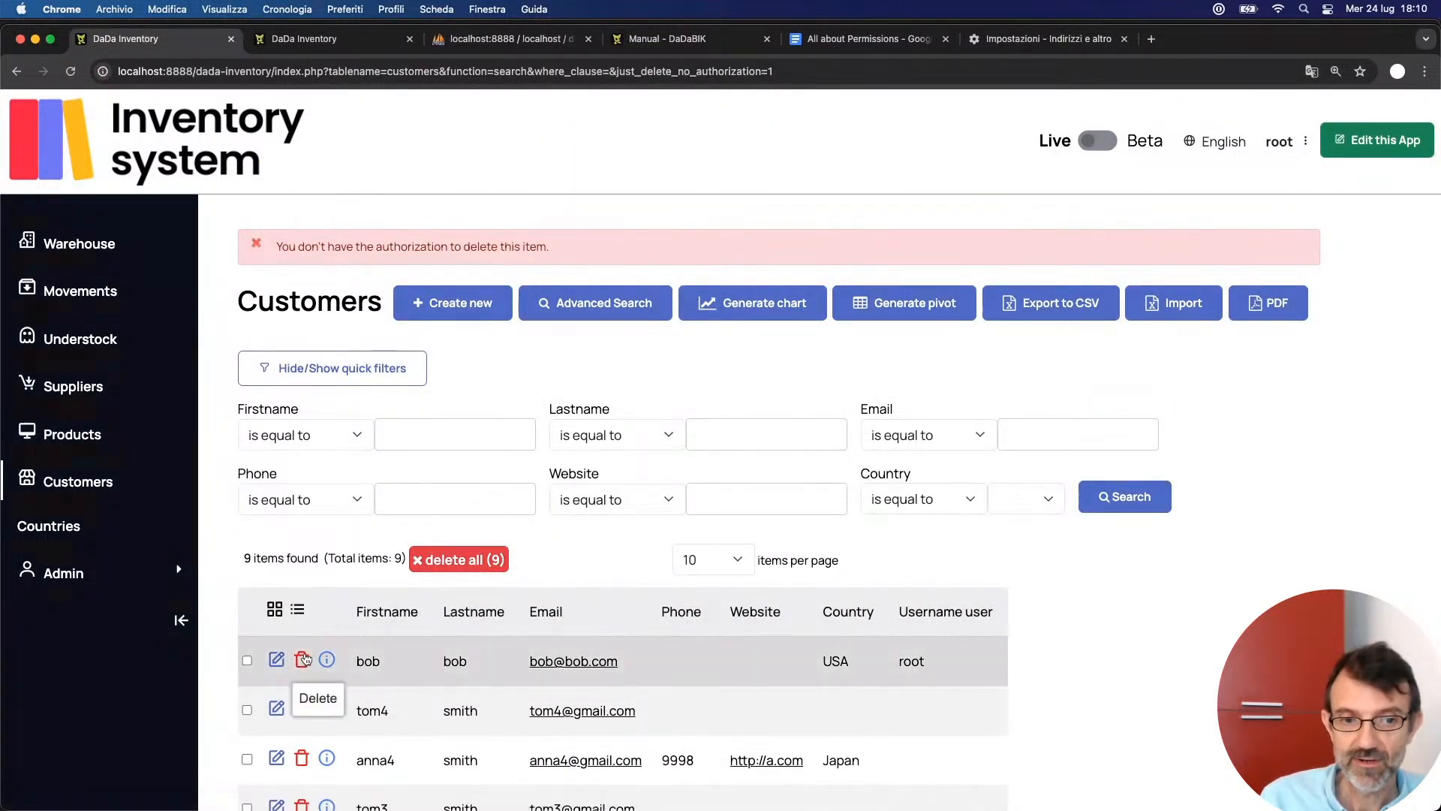
{"action": "left_click", "coordinate": [302, 660]}
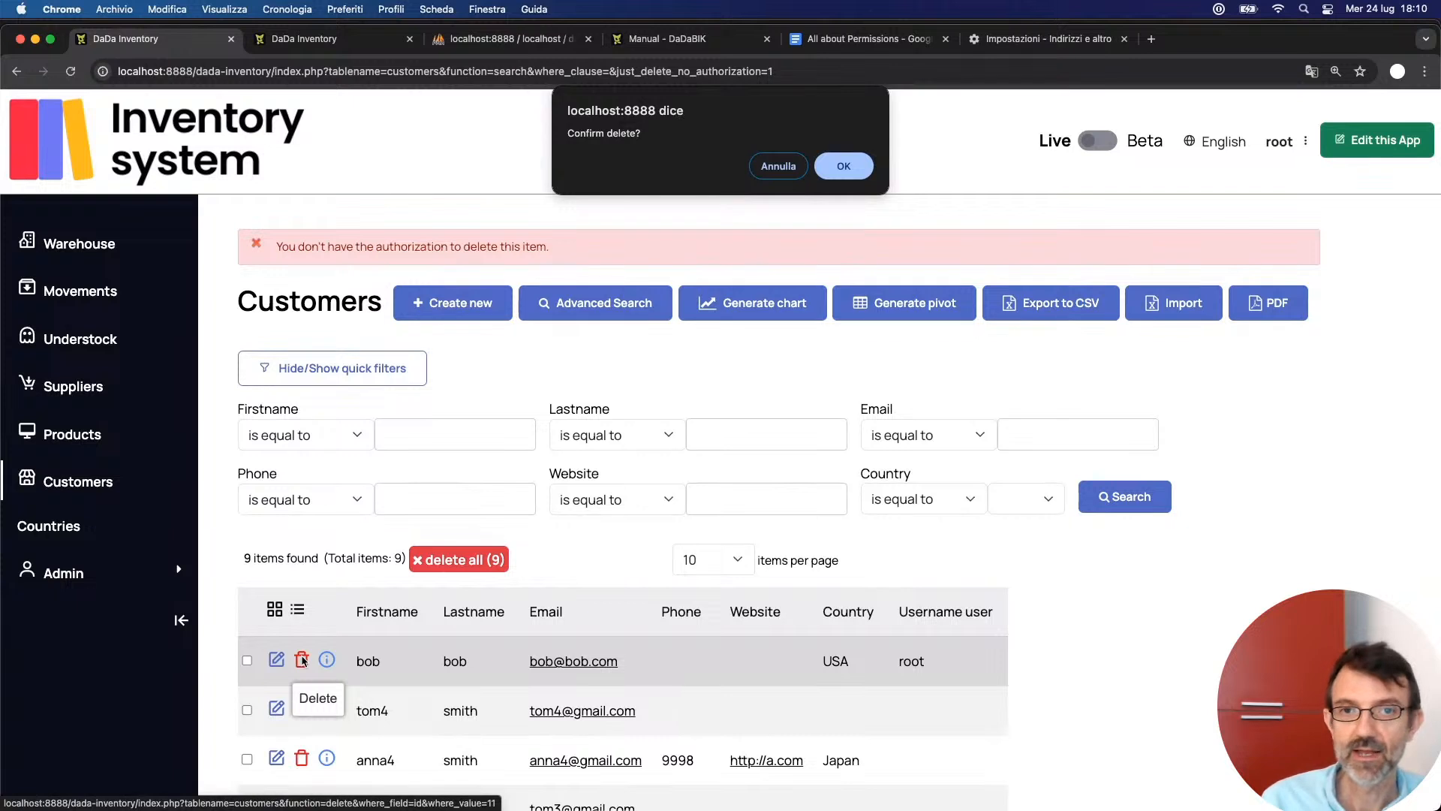
{"action": "key", "text": "Return"}
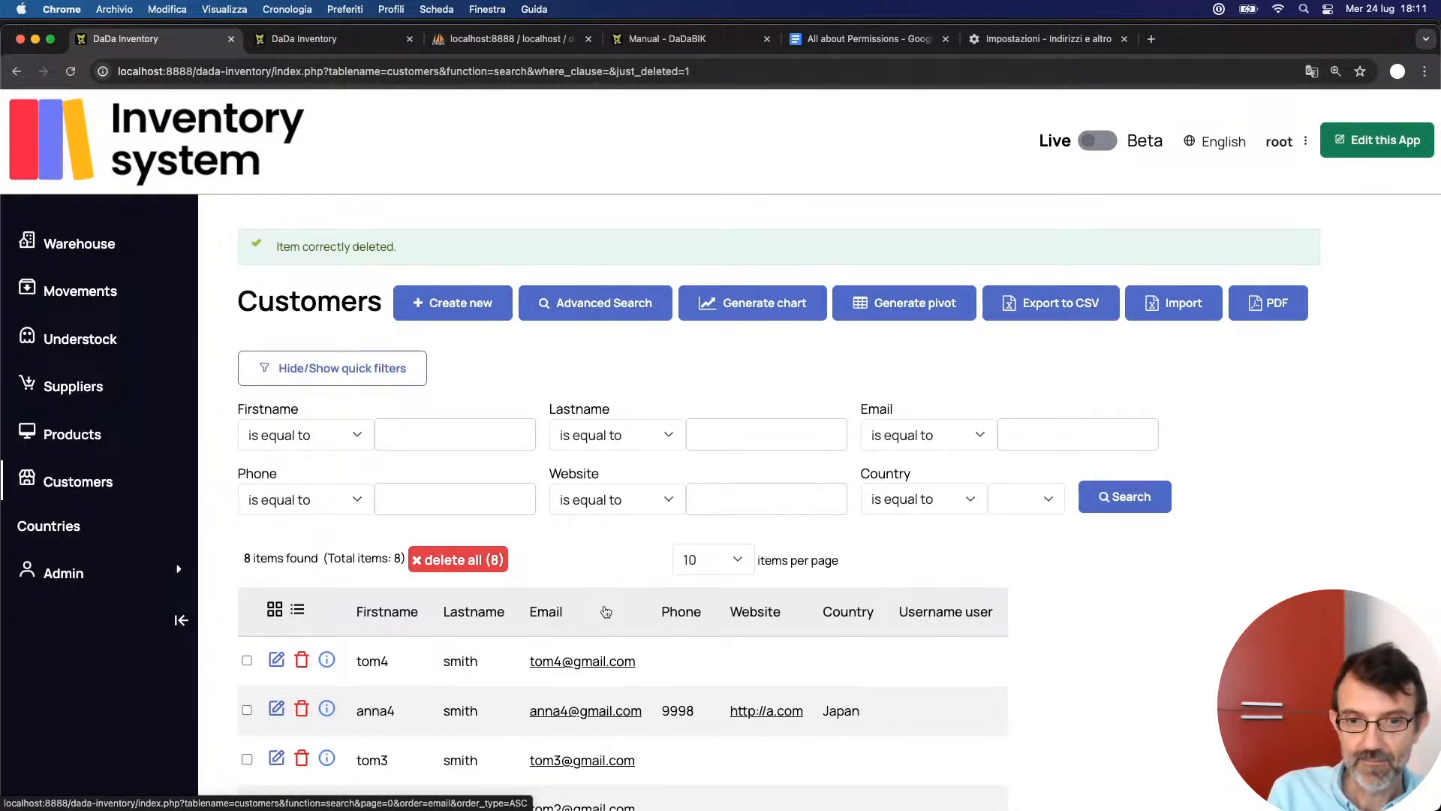
- Switch to Visual Studio Code and find the $use_id_group_for_ownership setting in config_custom.php
{"action": "left_click", "coordinate": [338, 38]}
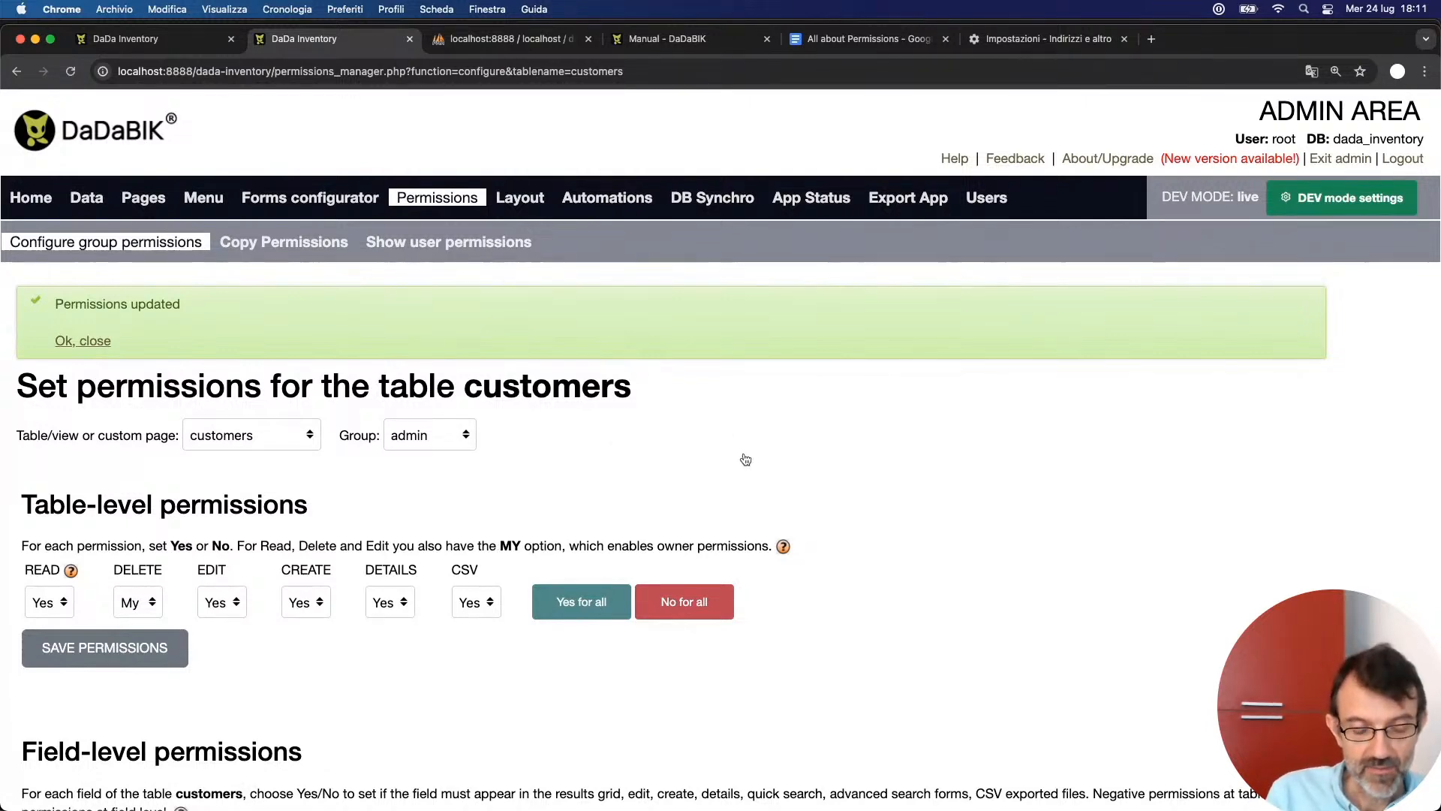
{"action": "key", "text": "super+Tab"}
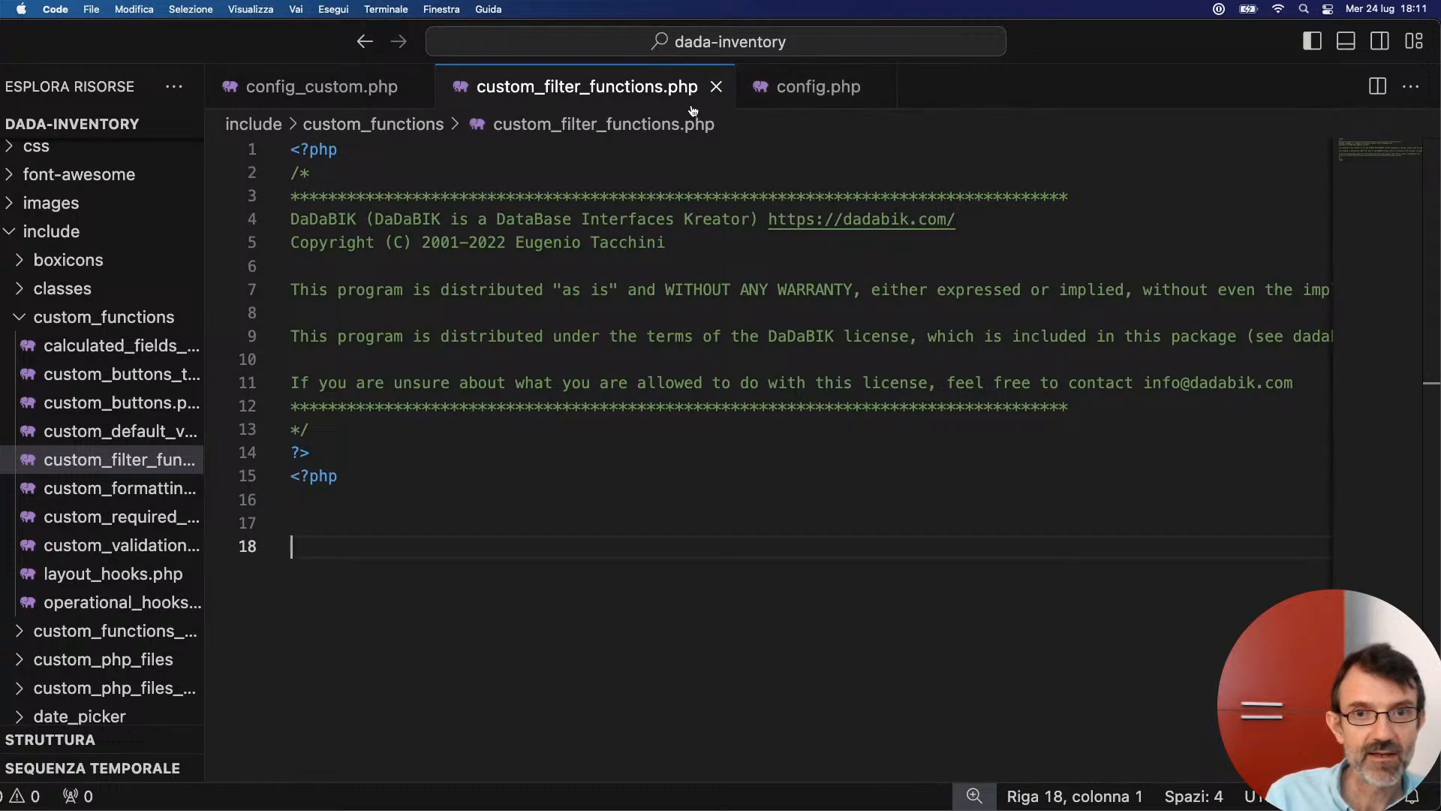
{"action": "left_click", "coordinate": [307, 88]}
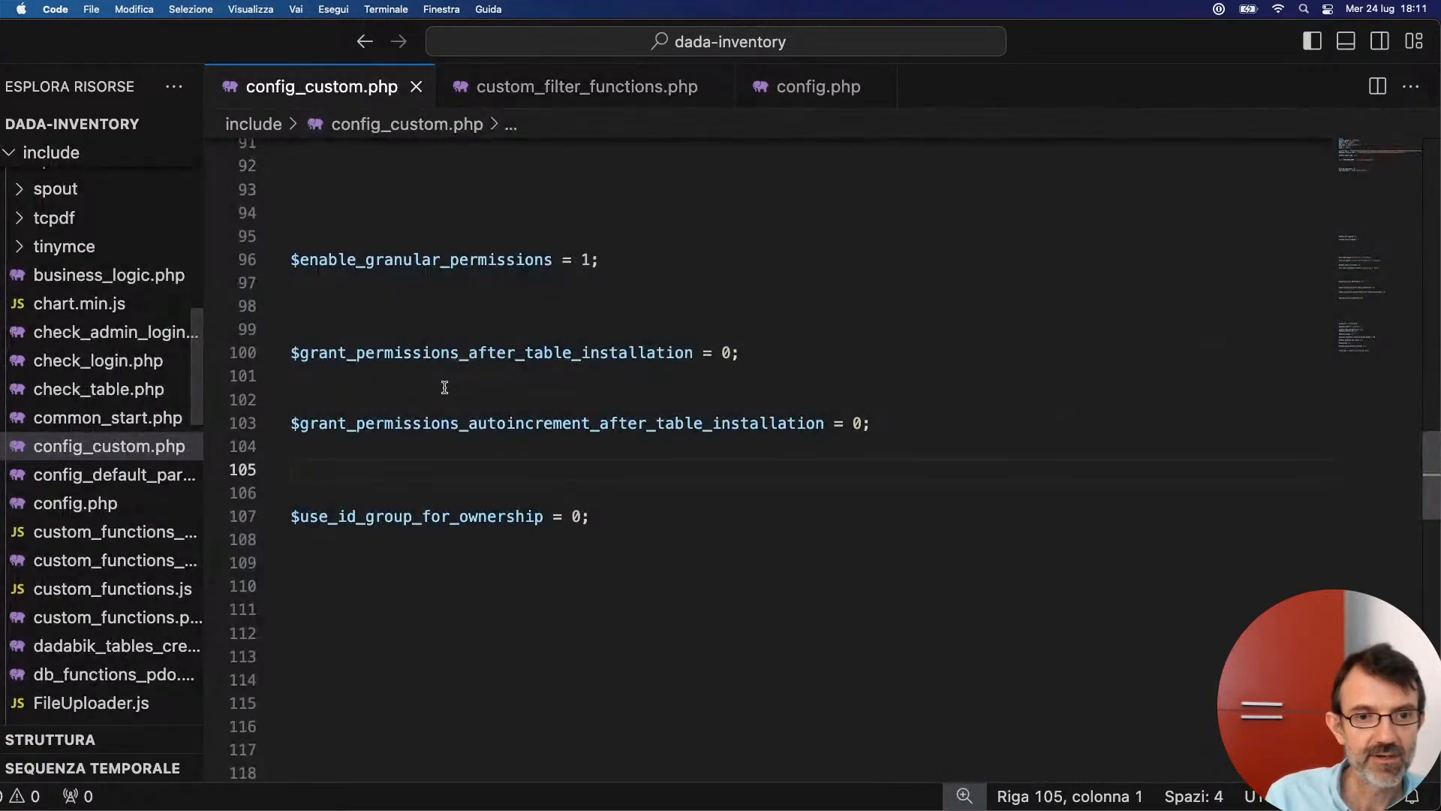
{"action": "scroll", "coordinate": [445, 387], "scroll_direction": "down", "scroll_amount": 4}
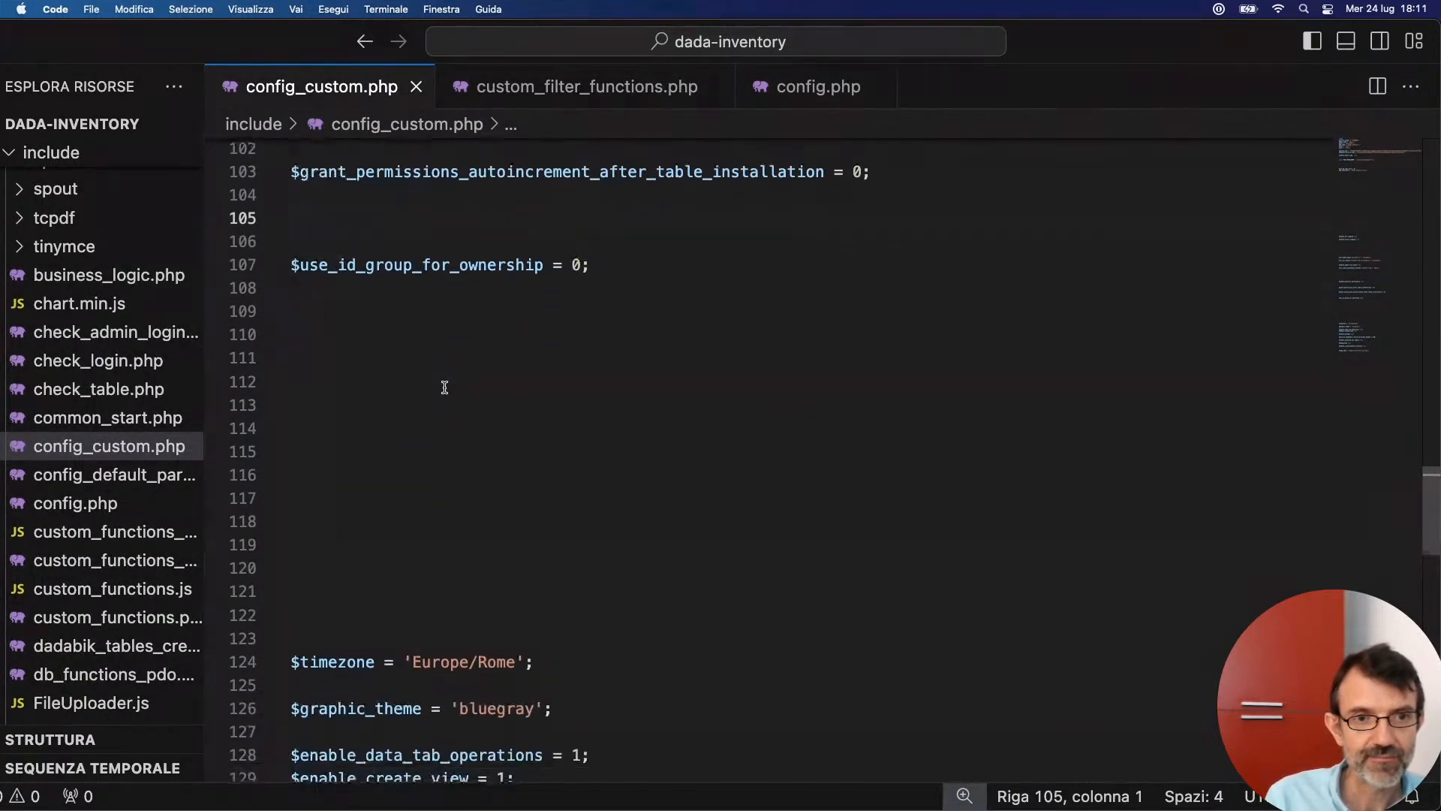
{"action": "double_click", "coordinate": [373, 272]}
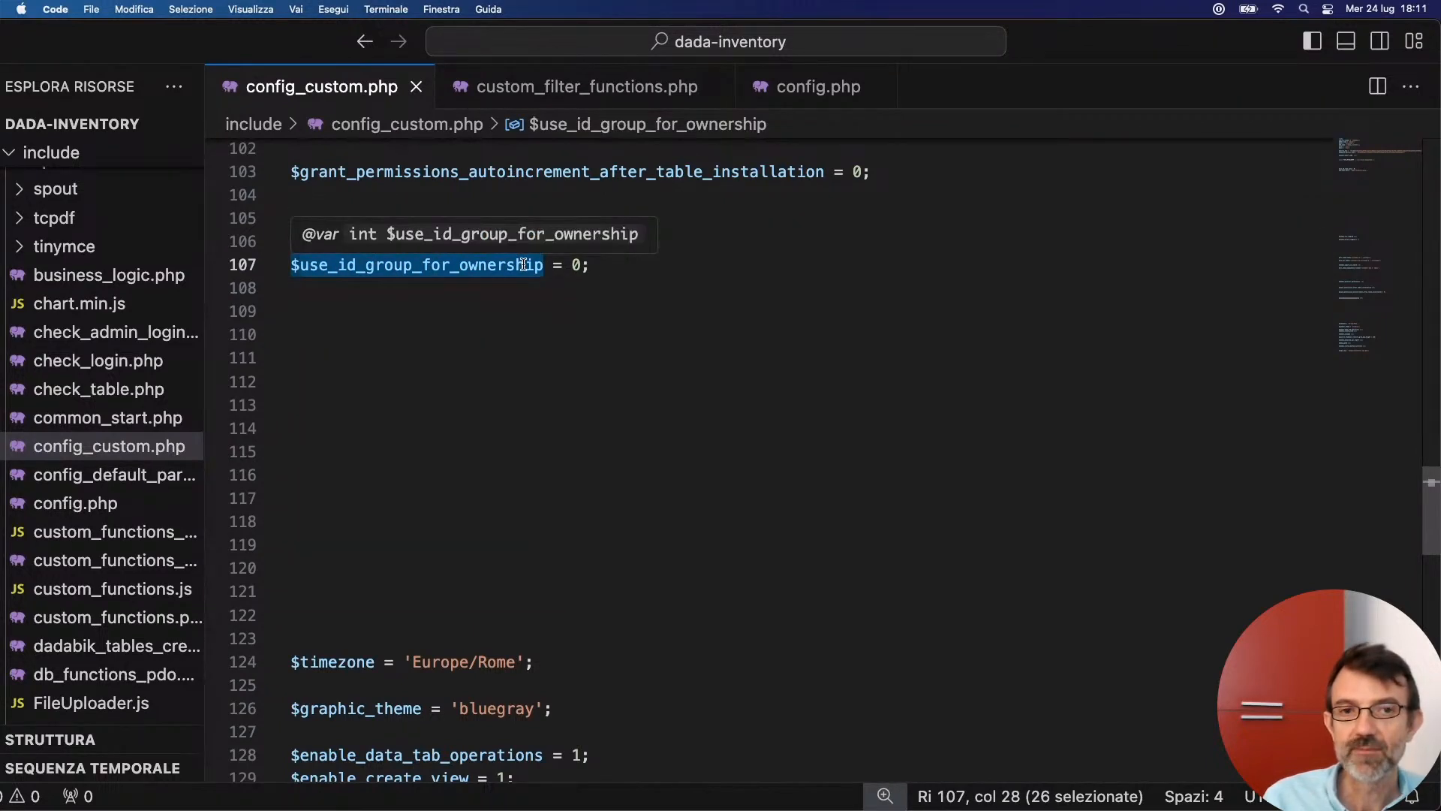
- Try the value 1 for $use_id_group_for_ownership, restore it to 0 and save config_custom.php
{"action": "left_click", "coordinate": [580, 265]}
{"action": "key", "text": "BackSpace"}
{"action": "type", "text": "1"}
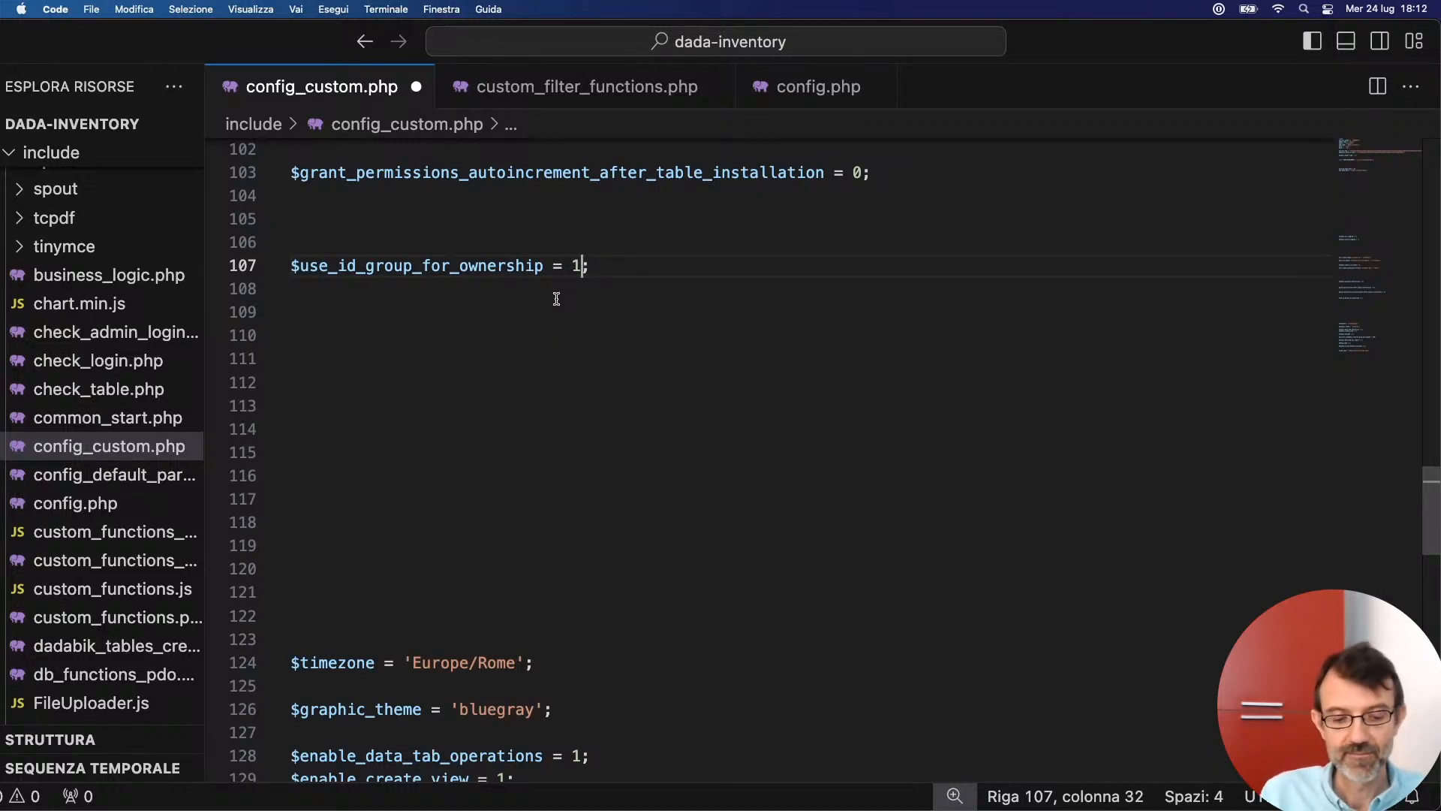
{"action": "key", "text": "BackSpace"}
{"action": "type", "text": "0"}
{"action": "key", "text": "super+s"}
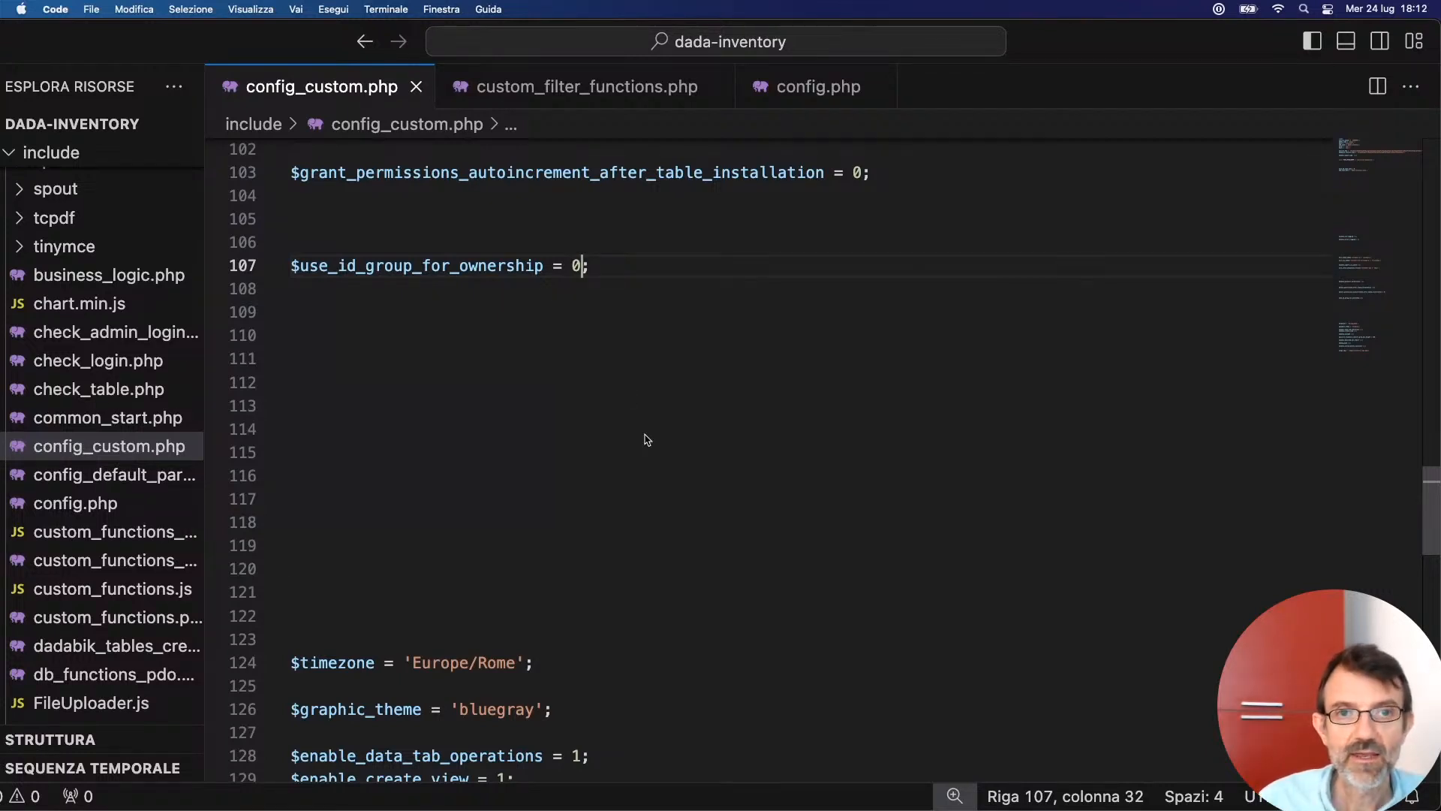
- Switch to the All about Permissions document in Chrome and highlight the "Custom row filter permissions" item
{"action": "key", "text": "super+Tab"}
{"action": "left_click", "coordinate": [899, 39]}
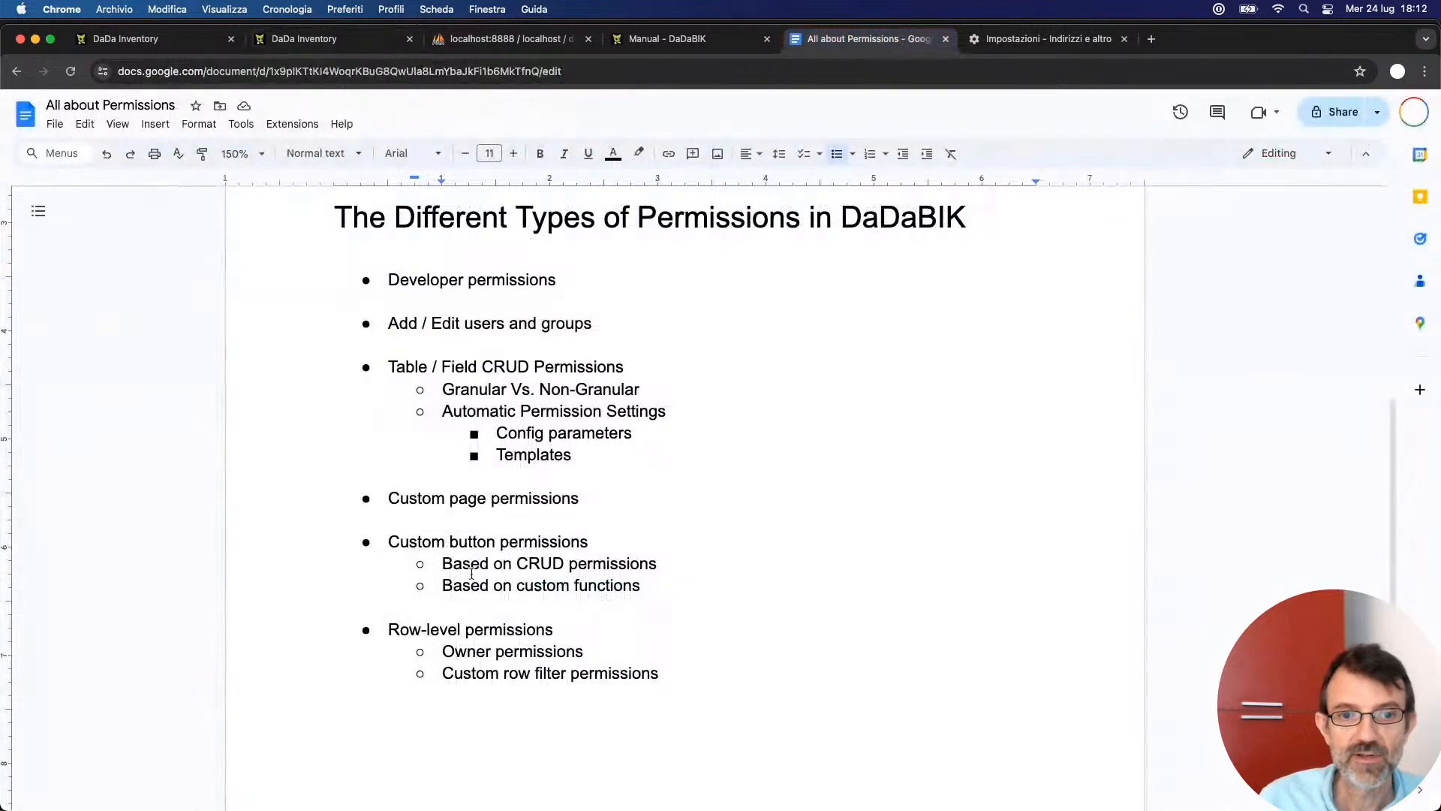
{"action": "left_click", "coordinate": [663, 670]}
{"action": "double_click", "coordinate": [461, 675]}
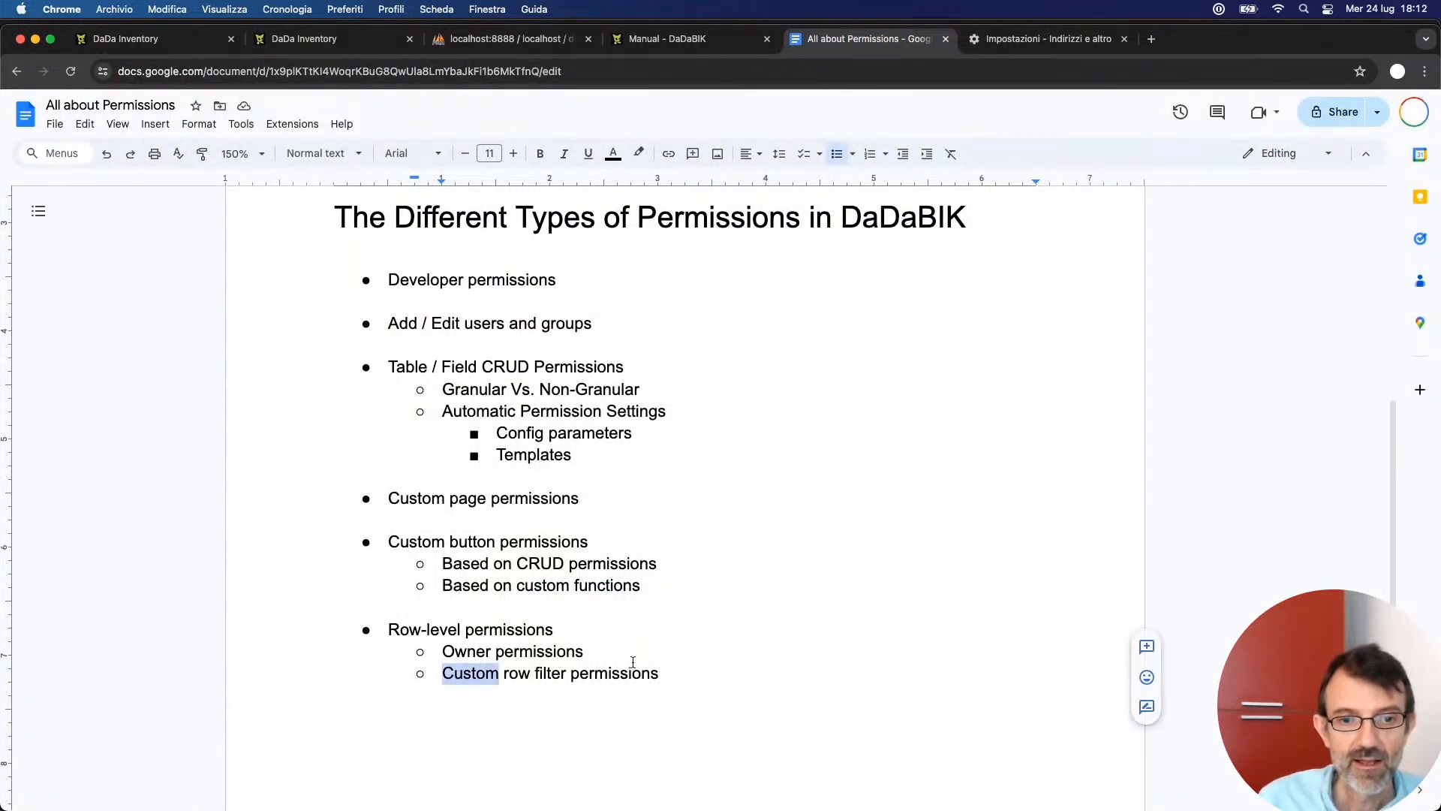
{"action": "left_click", "coordinate": [675, 668], "text": "shift"}
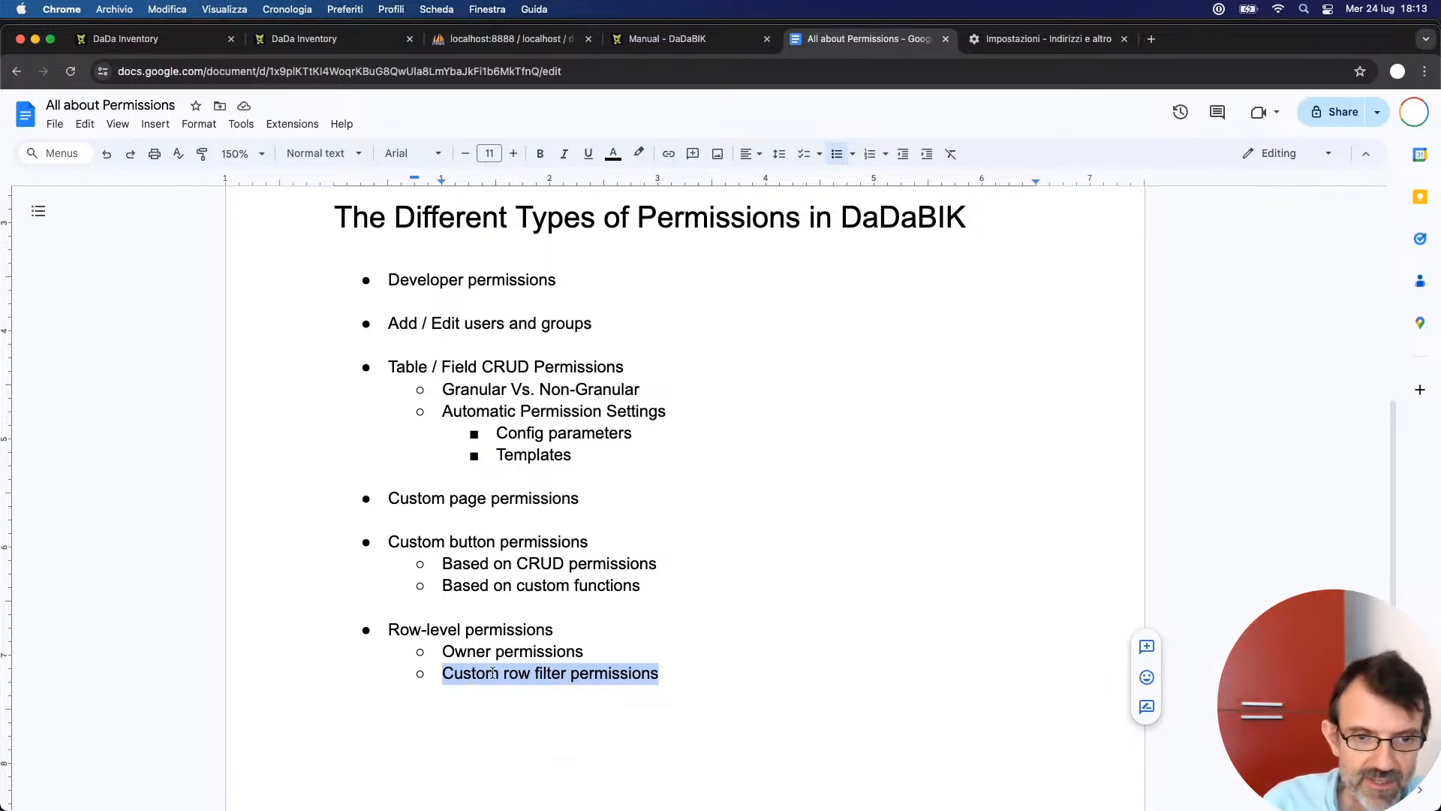
- Insert "level custom" before "filter" in the last item under Row-level permissions
{"action": "left_click", "coordinate": [536, 673]}
{"action": "type", "text": "level "}
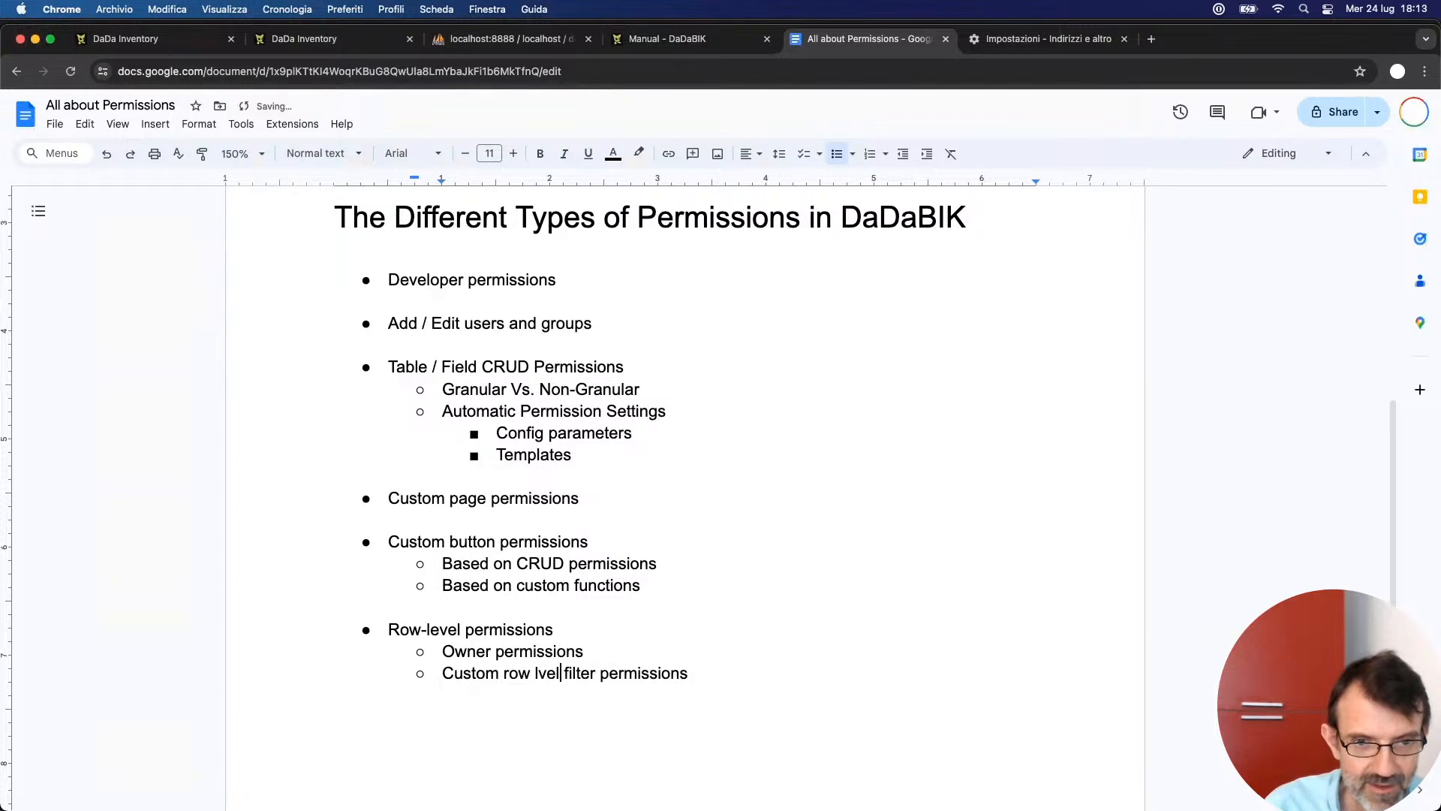
{"action": "type", "text": "custom"}
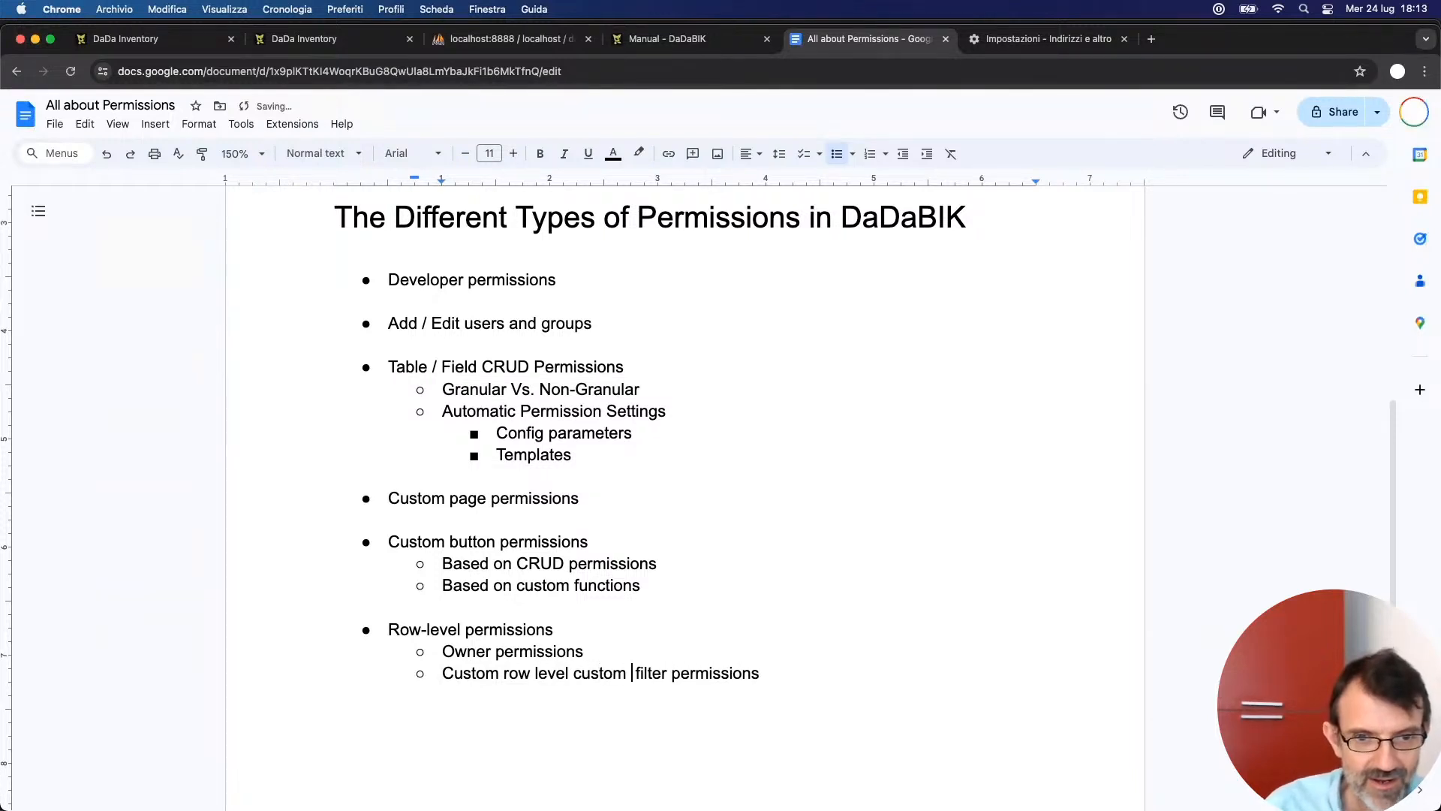
{"action": "key", "text": "BackSpace"}
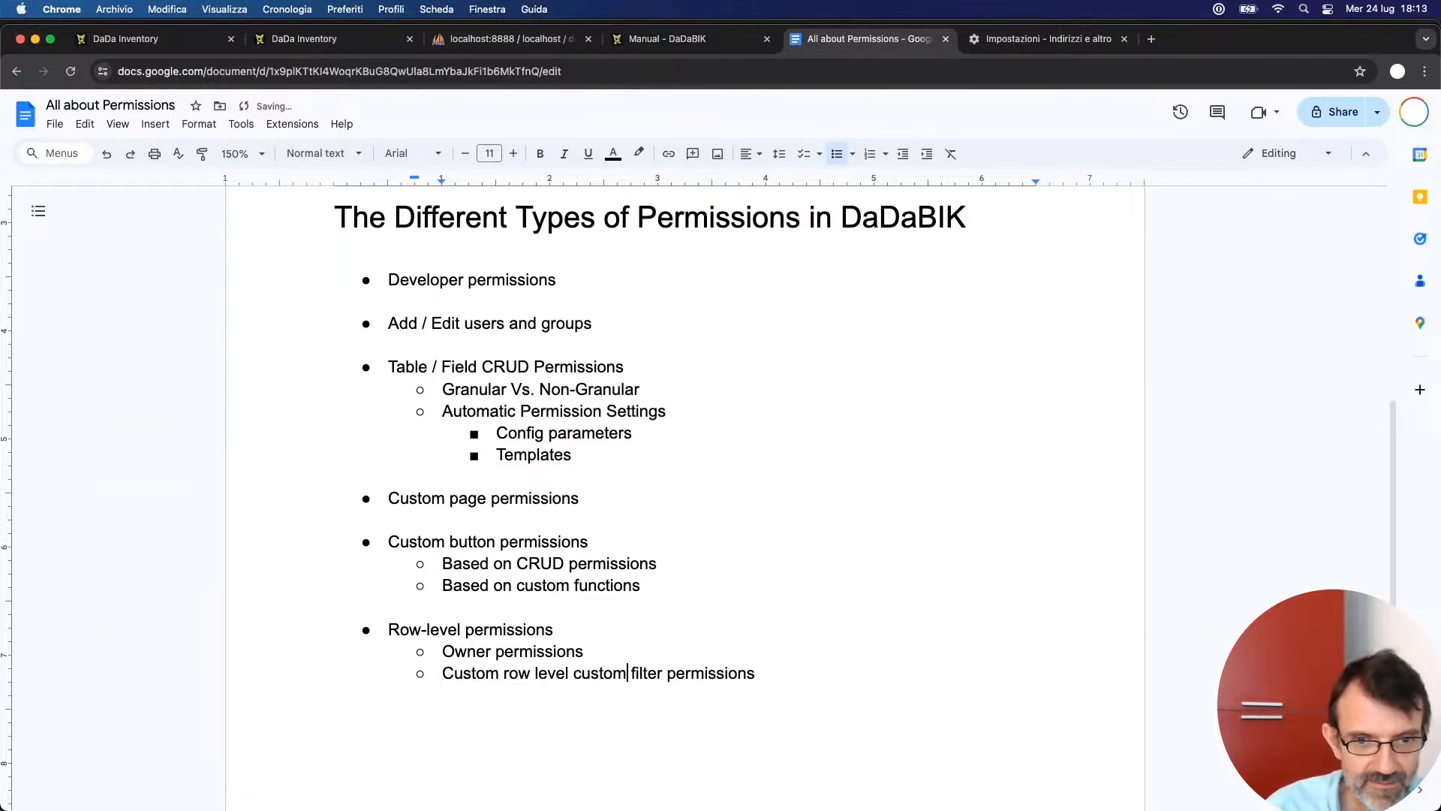